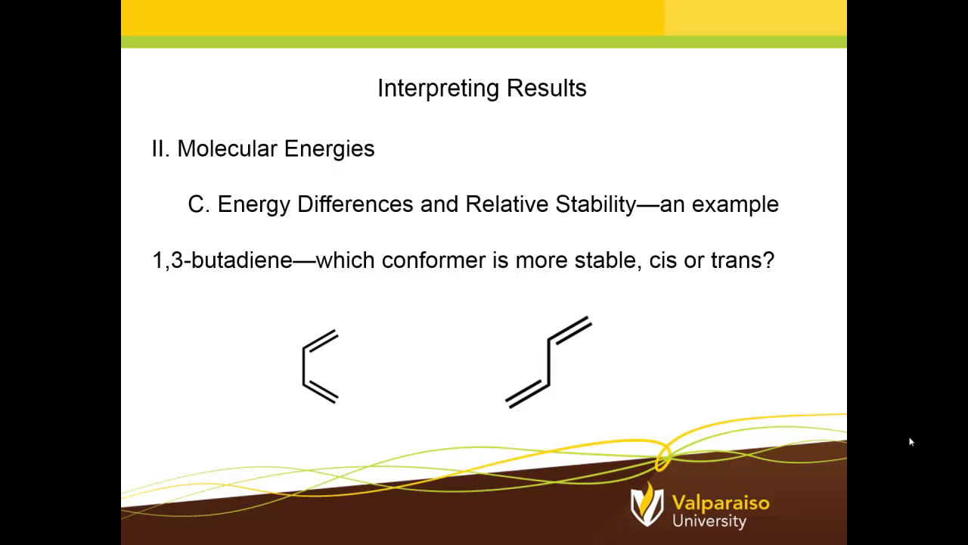
# - End the slide show, switch to the 1,3-Butadiene Wikipedia page in the browser and bring up the terminal session
pyautogui.press('Escape')
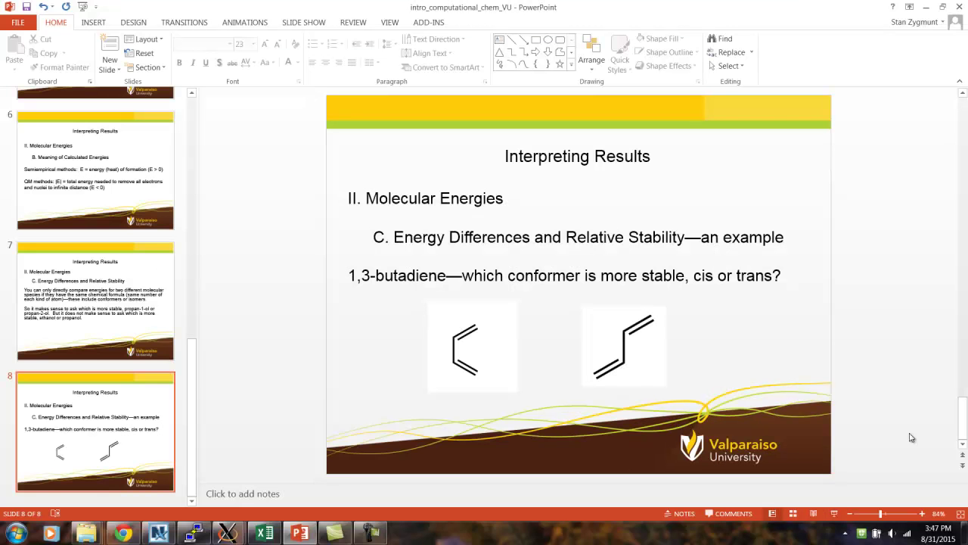
pyautogui.click(120, 532)
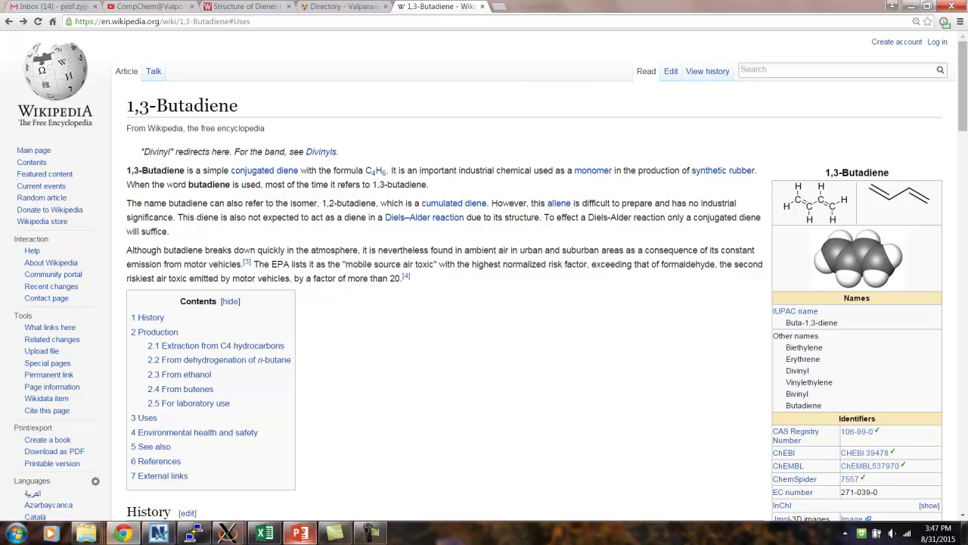
pyautogui.click(195, 534)
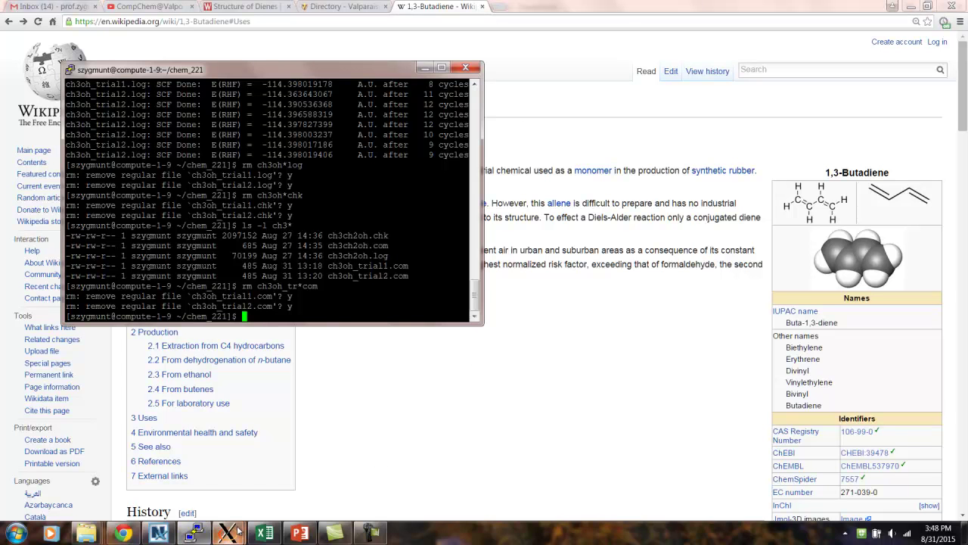
# - Switch to GaussView, bringing up its main window and the empty new molecule window
pyautogui.moveTo(237, 531)
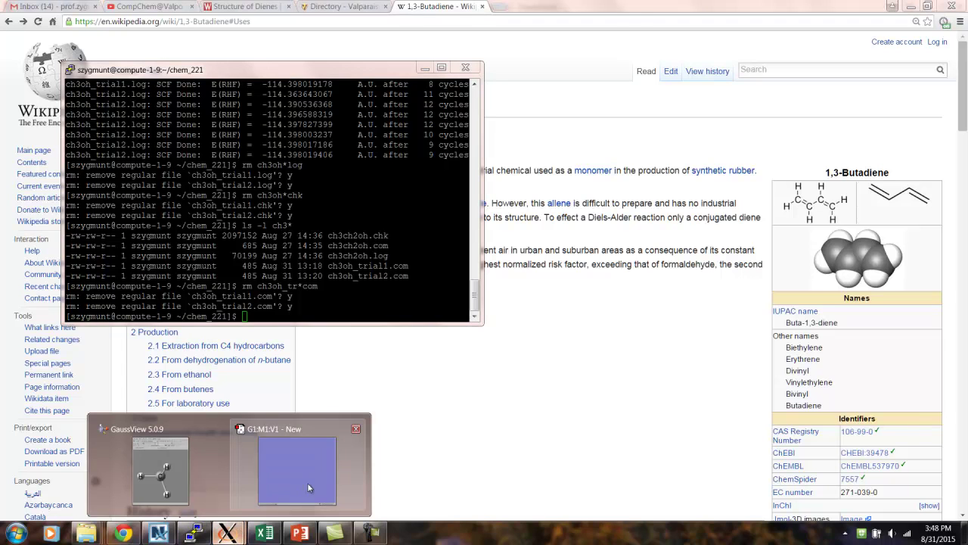
pyautogui.click(172, 475)
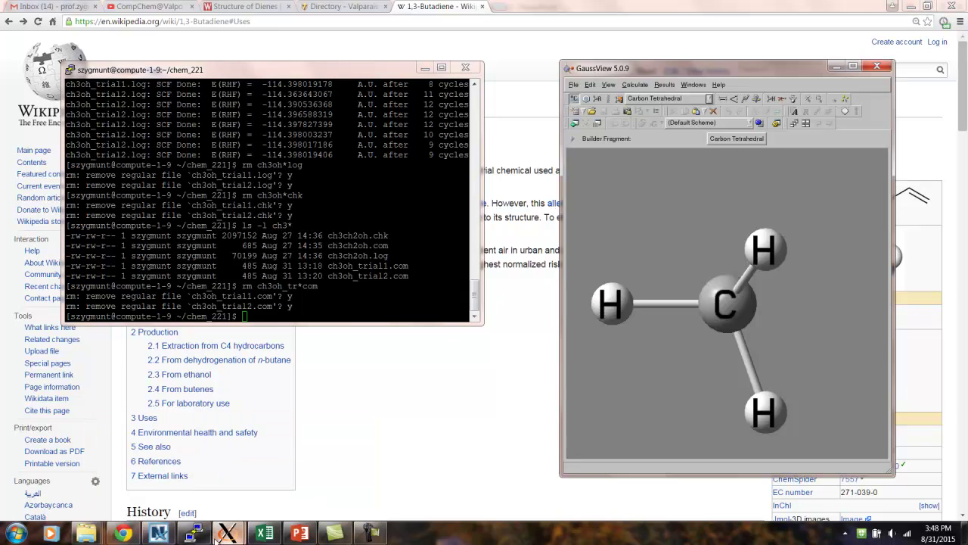
pyautogui.moveTo(232, 535)
pyautogui.click(293, 484)
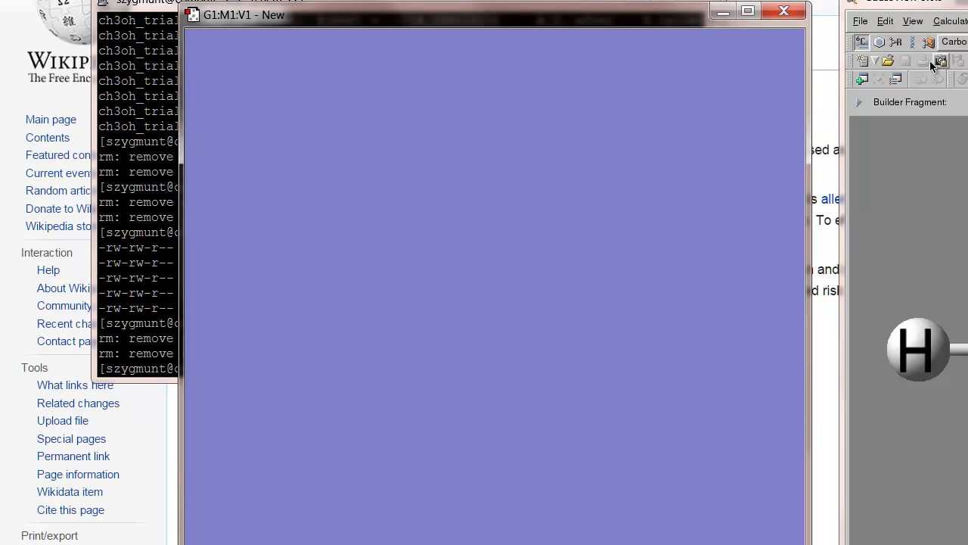
# - Build trans-1,3-butadiene in the empty molecule window from four trivalent carbon (S-S-D) fragments
pyautogui.click(862, 48)
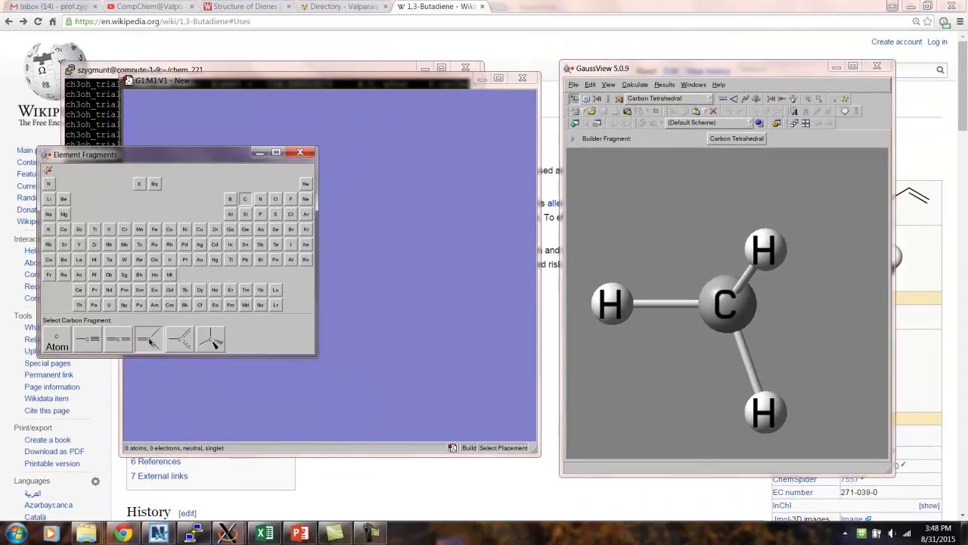
pyautogui.click(225, 402)
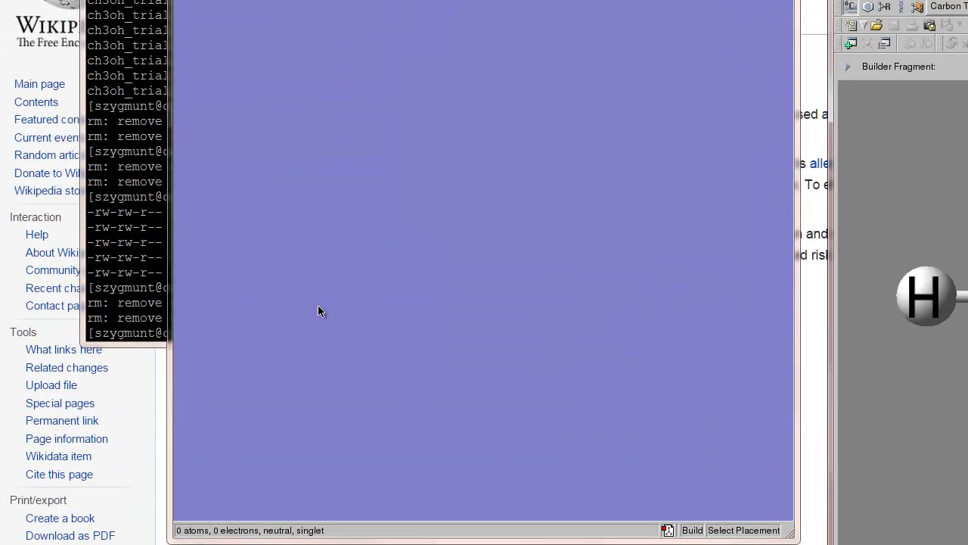
pyautogui.click(323, 308)
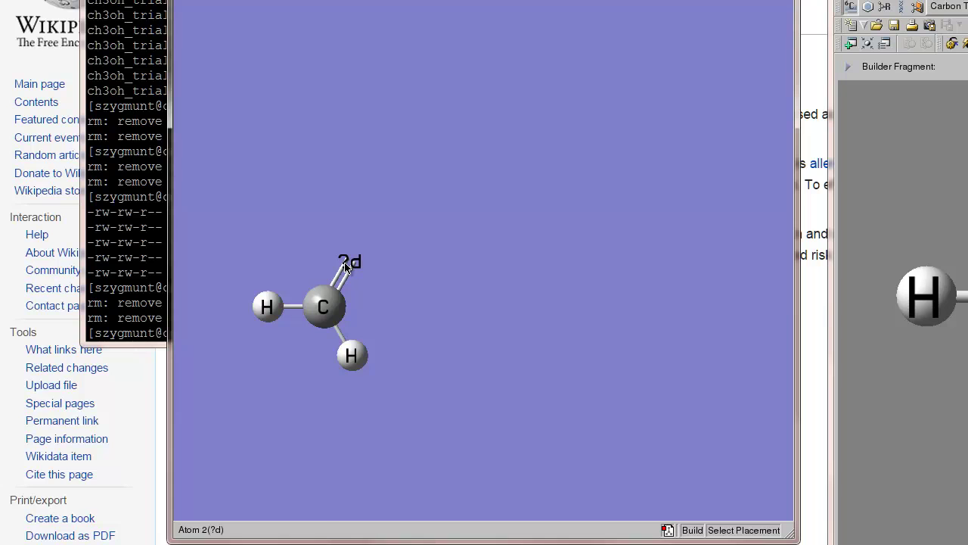
pyautogui.click(345, 264)
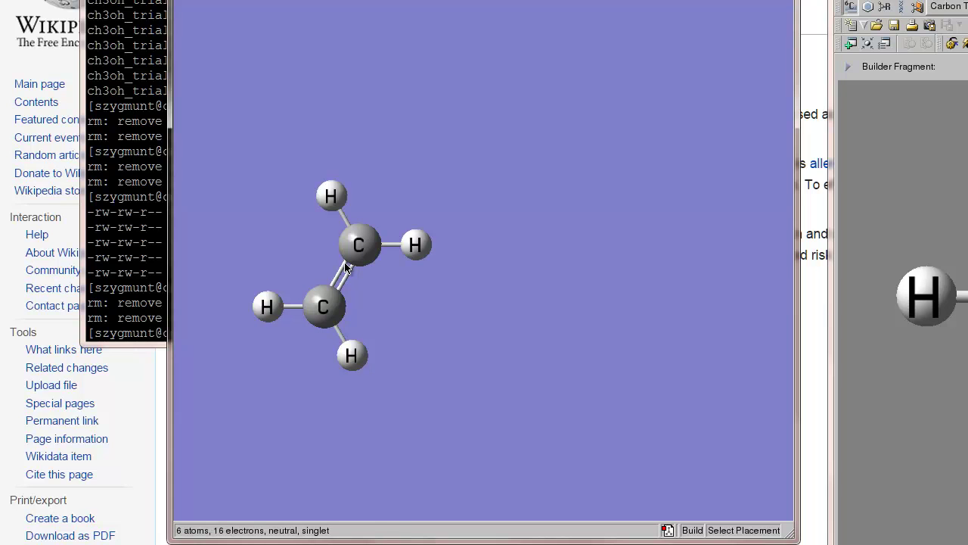
pyautogui.click(418, 246)
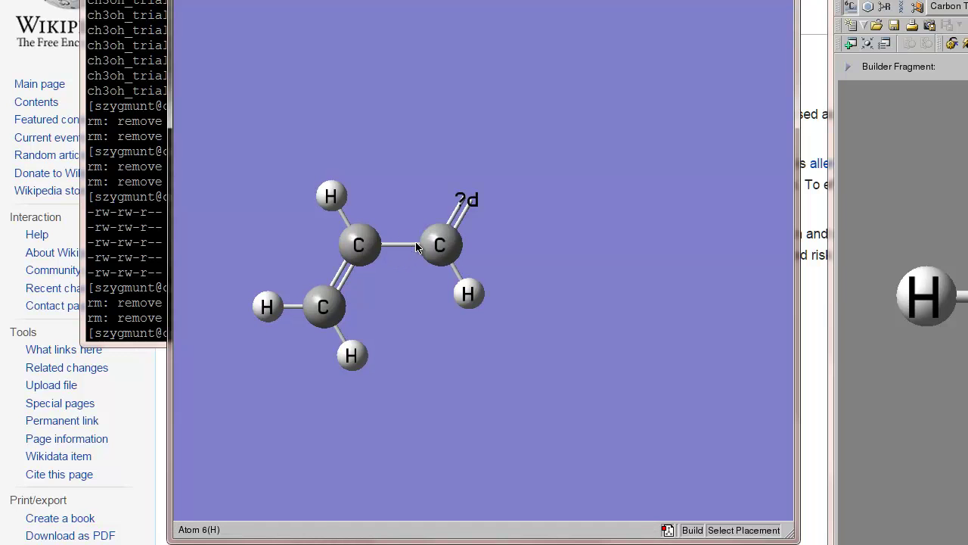
pyautogui.click(467, 202)
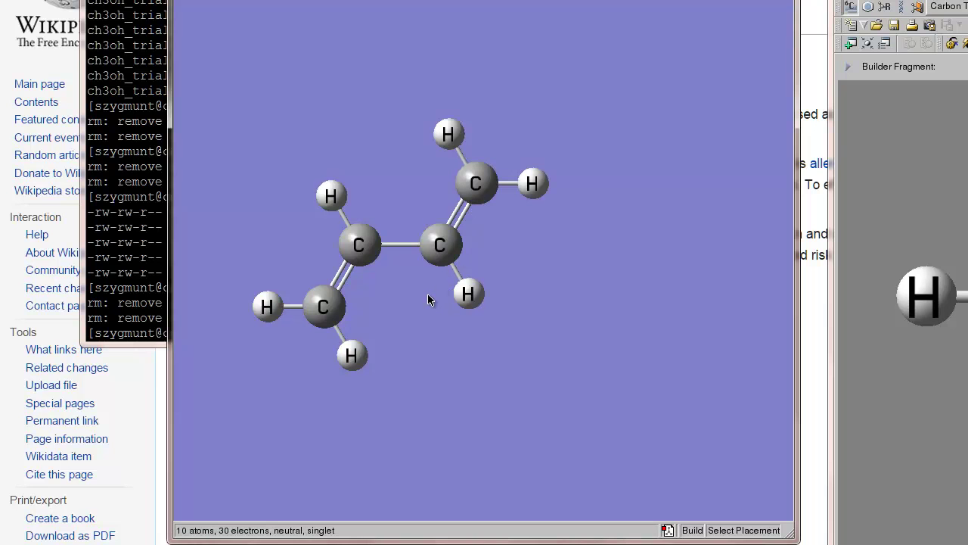
pyautogui.moveTo(428, 293)
pyautogui.mouseDown()
pyautogui.moveTo(422, 202)
pyautogui.moveTo(433, 277)
pyautogui.mouseUp()
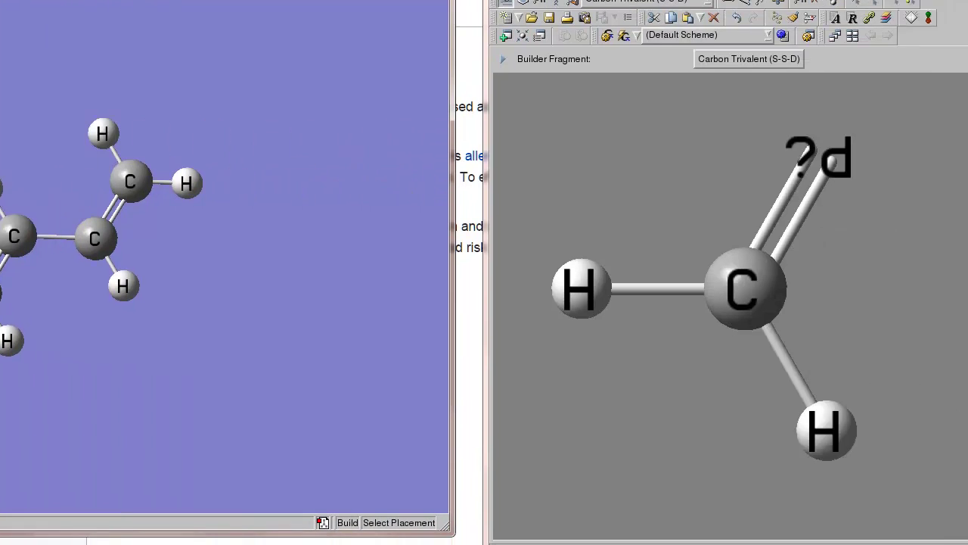
# - Open the Gaussian calculation setup for the butadiene molecule and set the job type to Optimization
pyautogui.hotkey('alt', 'c')
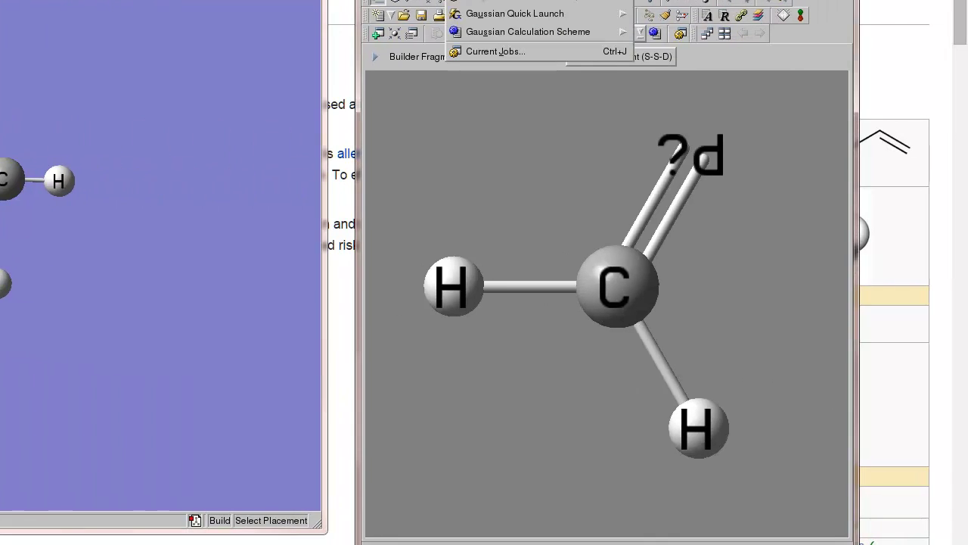
pyautogui.click(498, 2)
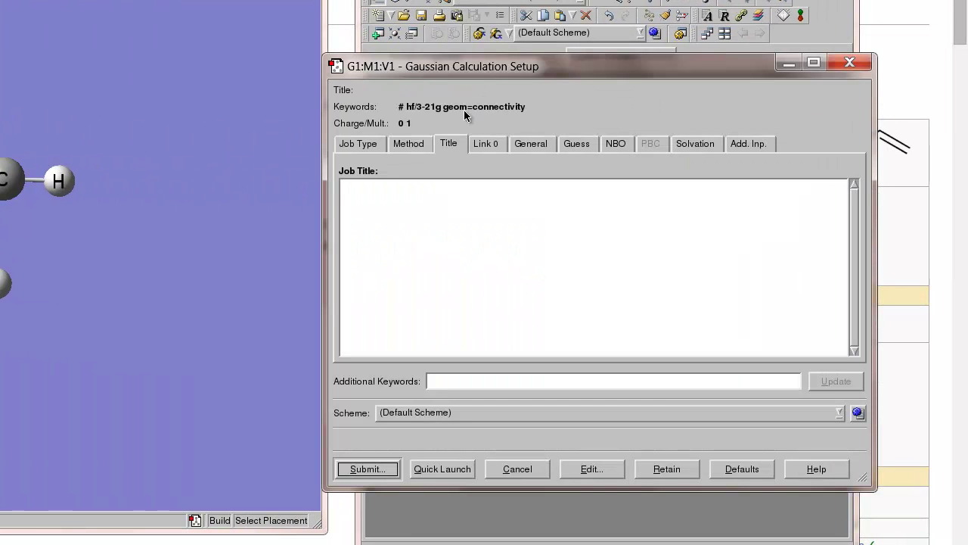
pyautogui.click(370, 147)
pyautogui.click(380, 169)
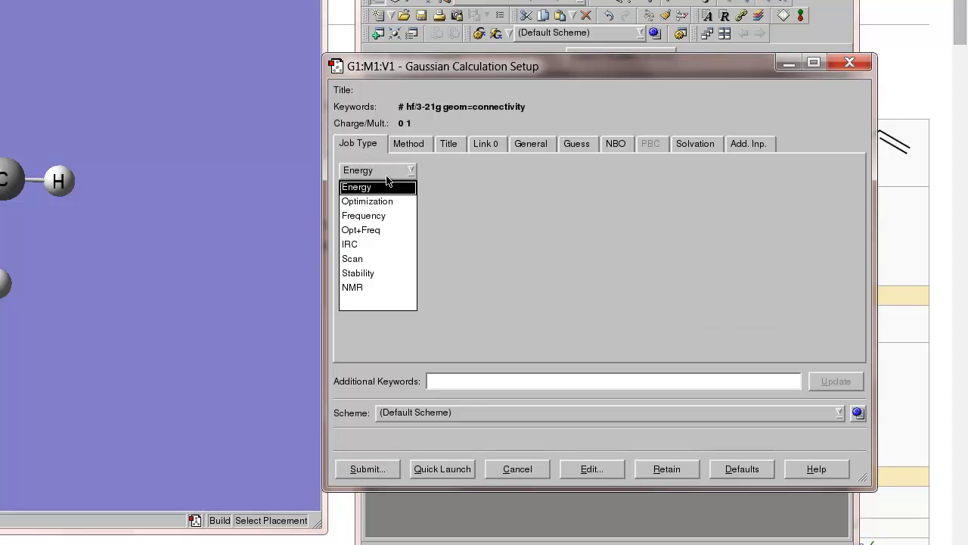
pyautogui.click(387, 201)
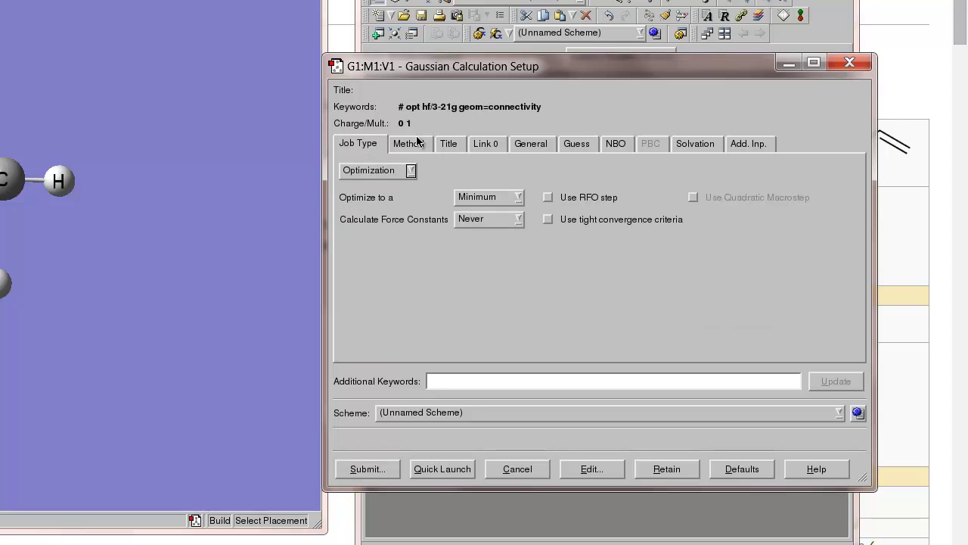
# - Set the calculation method to semi-empirical AM1 and title the job "trans-1,3-butadiene"
pyautogui.click(418, 146)
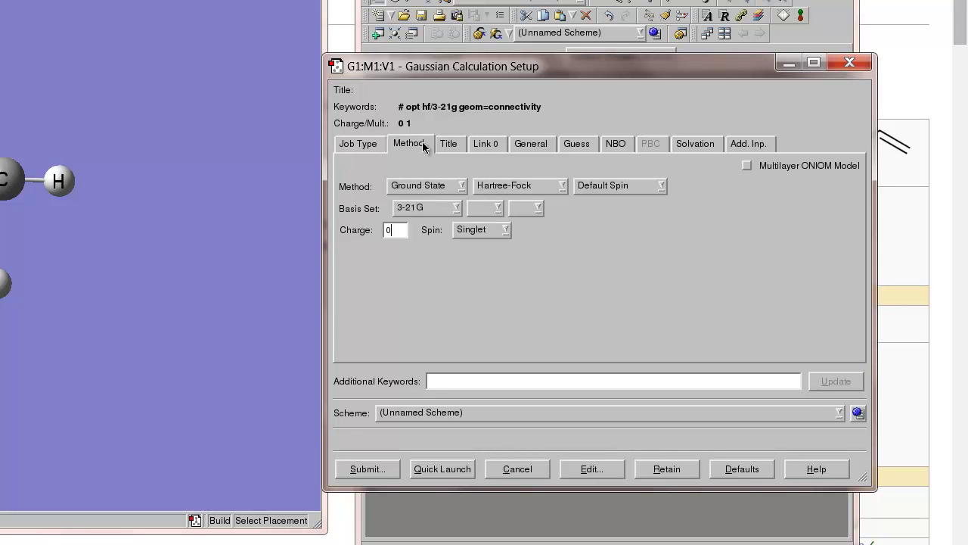
pyautogui.click(503, 186)
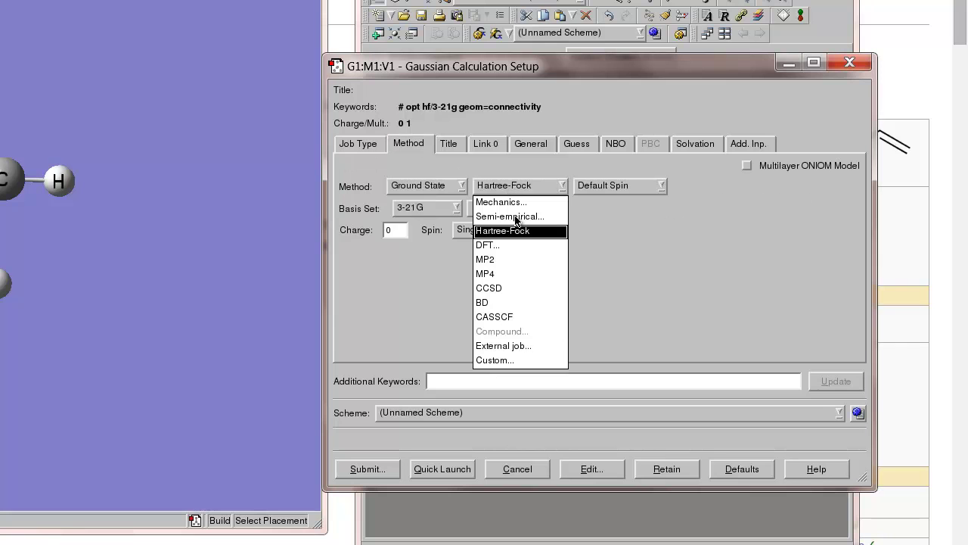
pyautogui.click(510, 217)
pyautogui.click(679, 185)
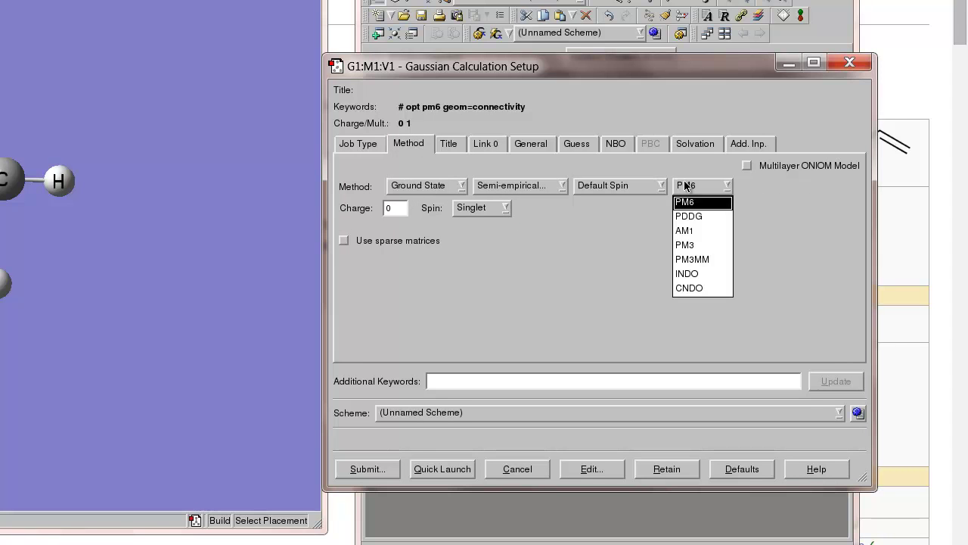
pyautogui.click(694, 229)
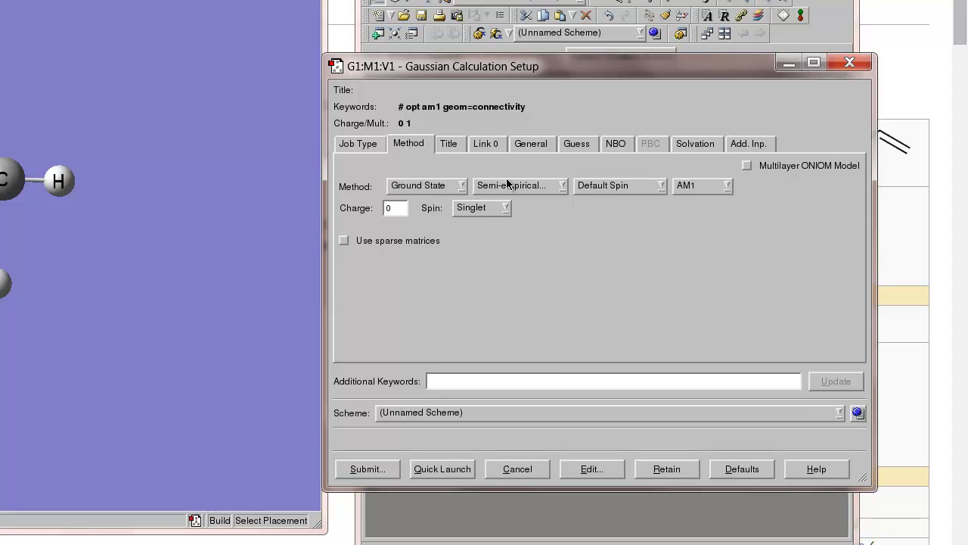
pyautogui.click(455, 144)
pyautogui.write('trans-1,3-butadiene')
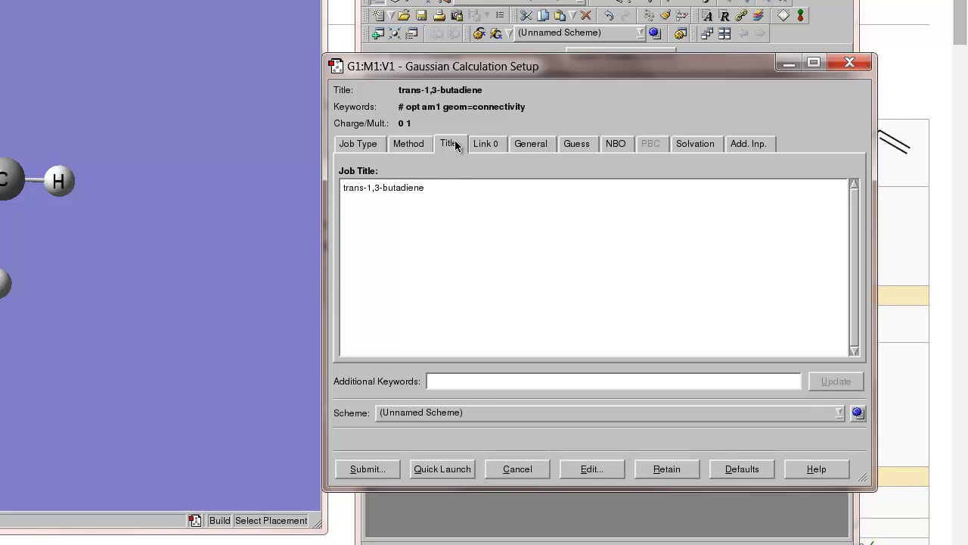
# - Save the input file over the existing trans_13_butadiene.com in the chem_221 folder and submit the job to Gaussian
pyautogui.click(371, 469)
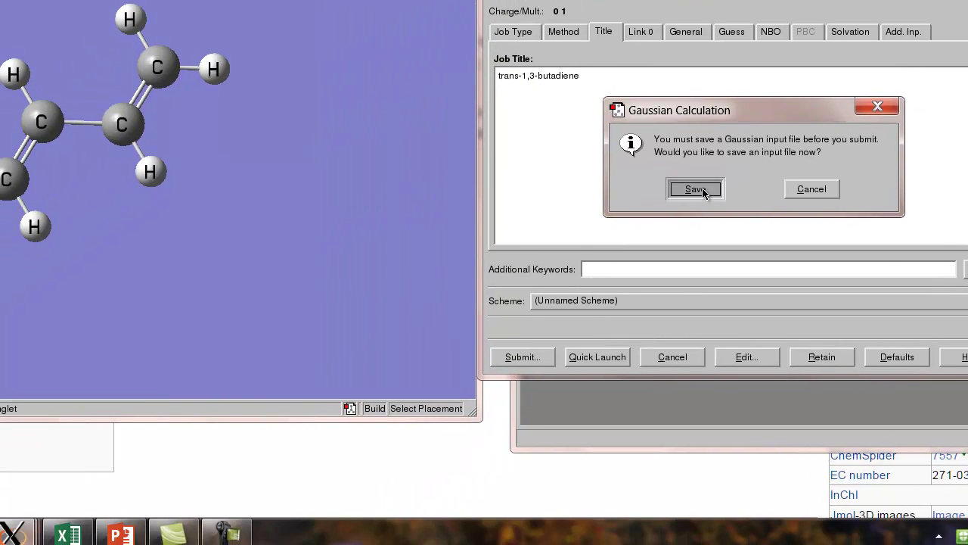
pyautogui.click(581, 278)
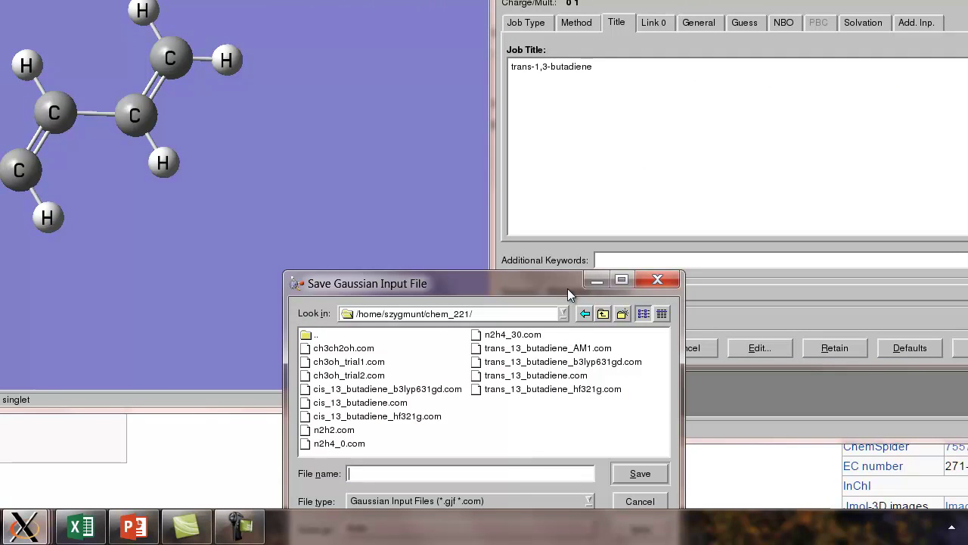
pyautogui.click(563, 376)
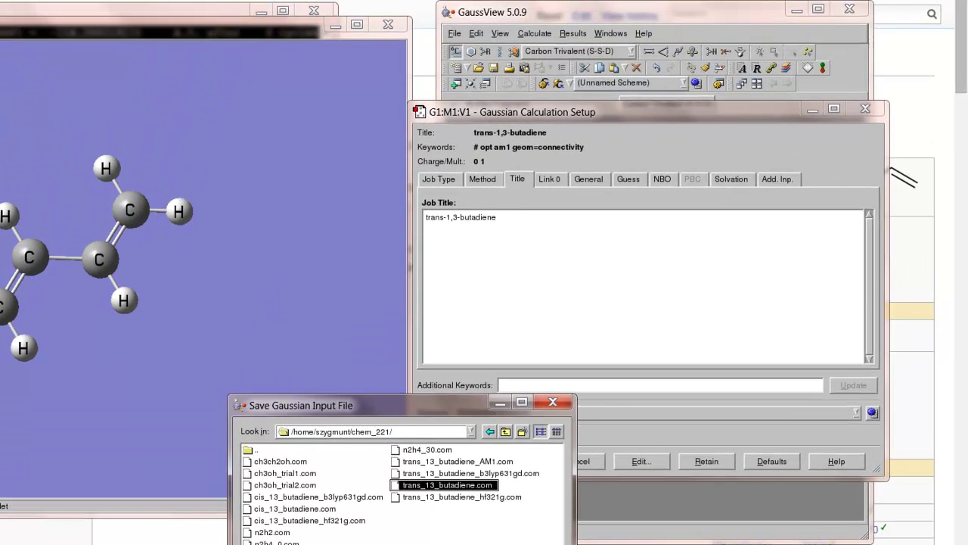
pyautogui.click(628, 481)
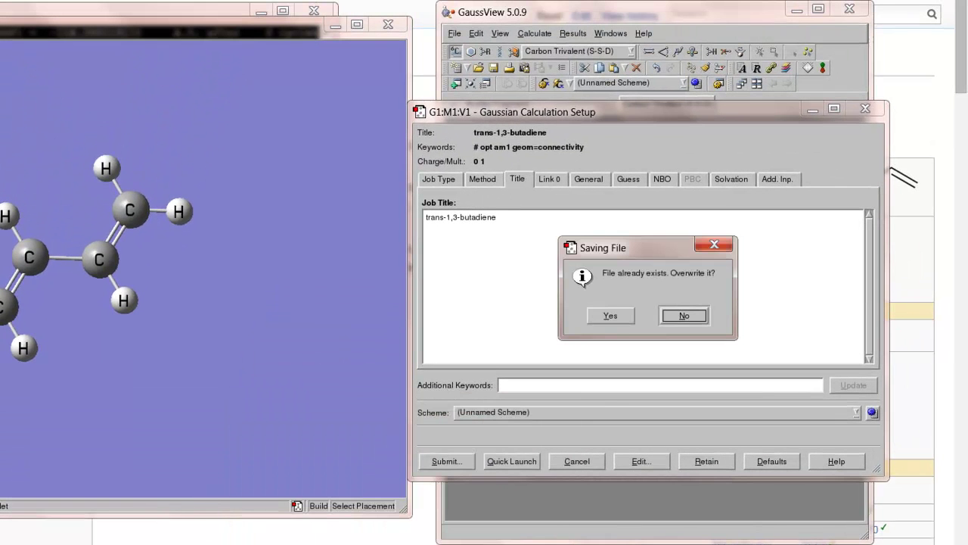
pyautogui.click(609, 316)
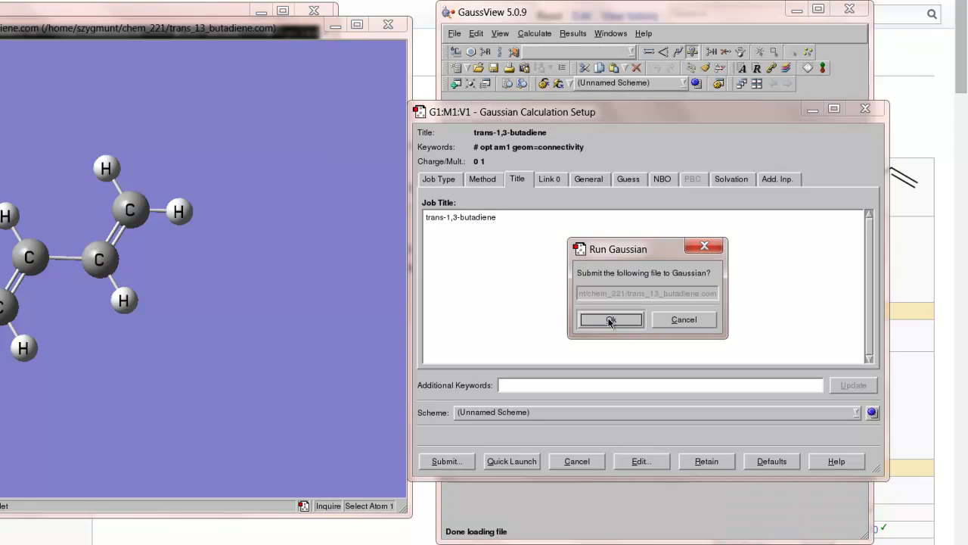
pyautogui.click(610, 320)
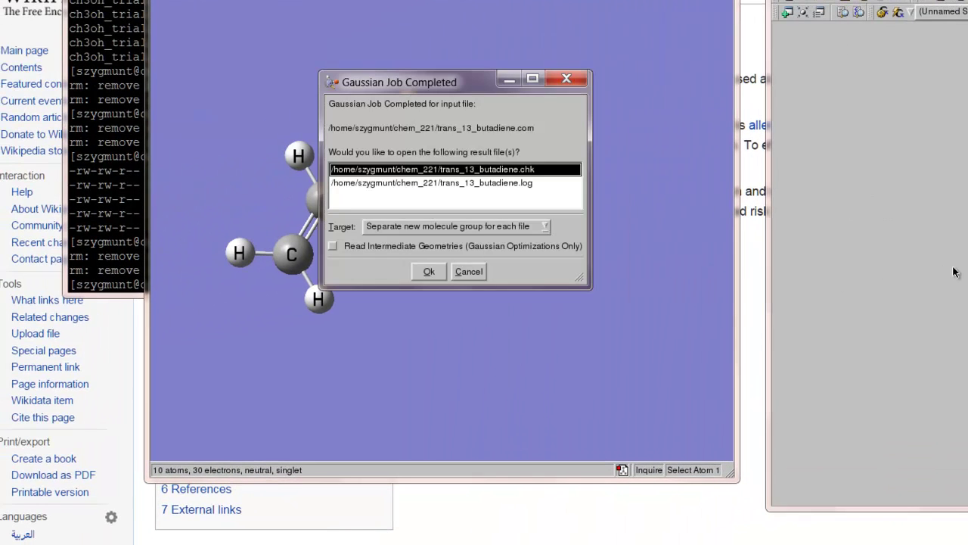
# - Open the result file trans_13_butadiene.log with its intermediate geometries and step through them to geometry 5
pyautogui.click(550, 183)
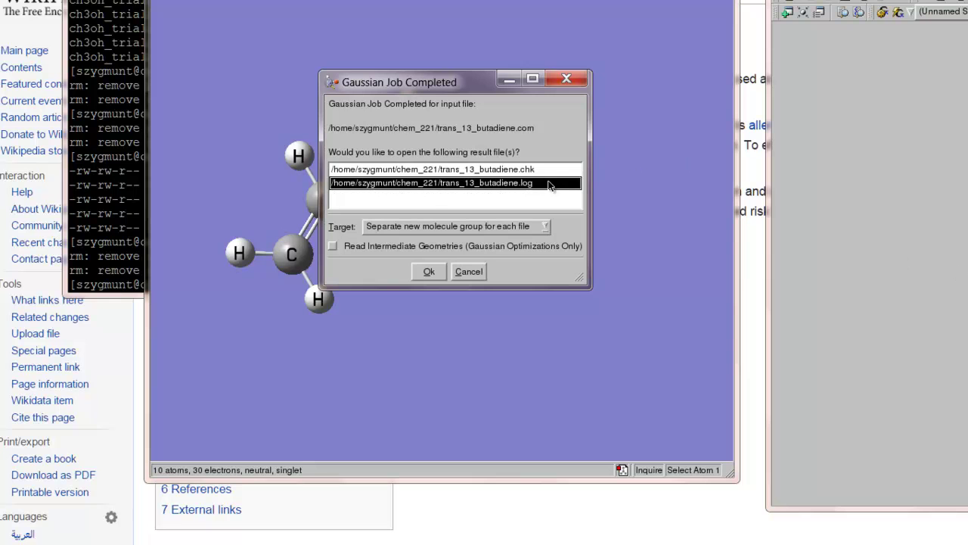
pyautogui.click(429, 272)
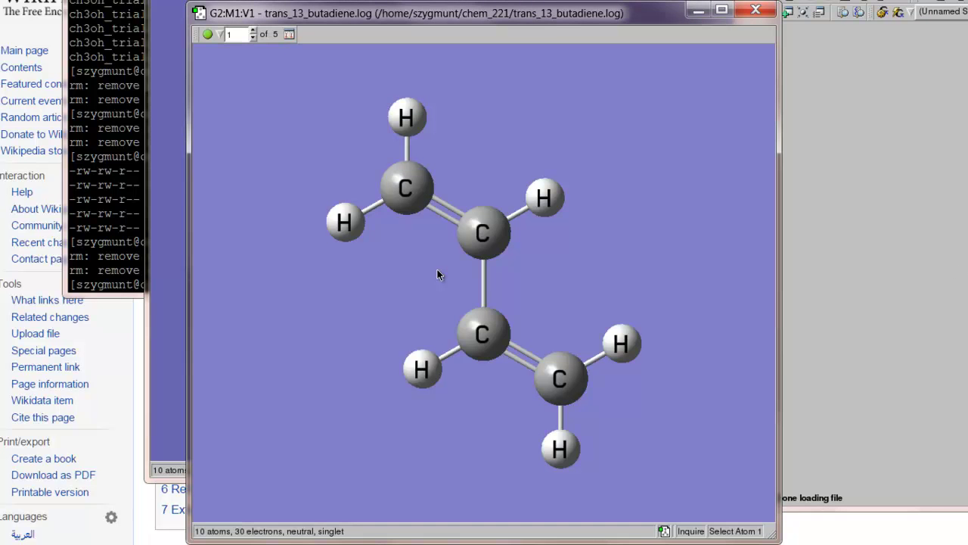
pyautogui.click(253, 31)
pyautogui.click(253, 31)
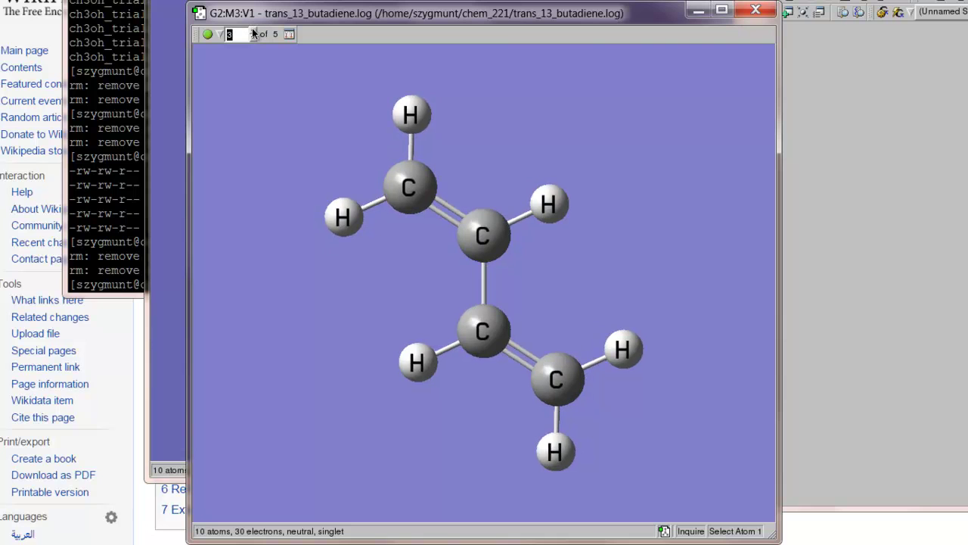
pyautogui.click(254, 31)
pyautogui.click(254, 31)
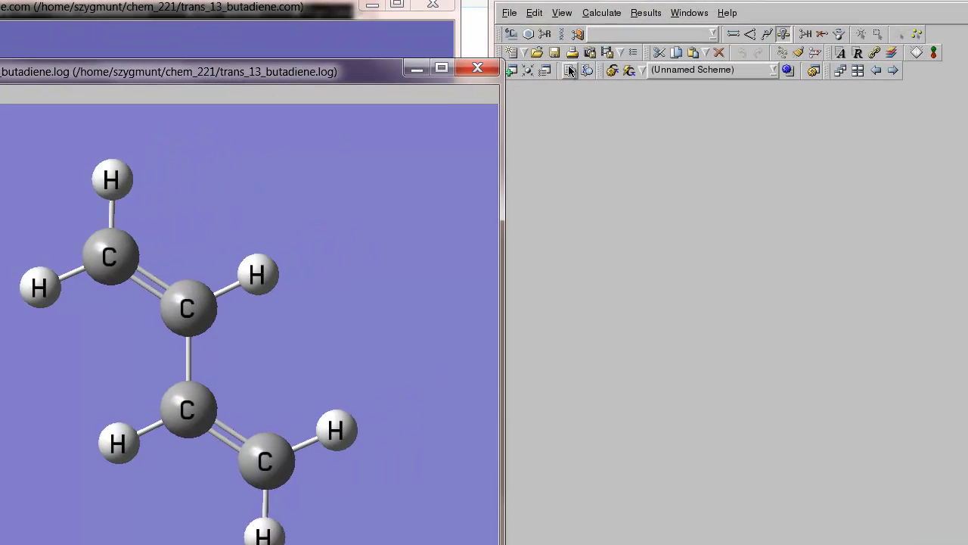
# - Display the calculation results summary for the final trans-1,3-butadiene geometry and move the summary window higher for reading
pyautogui.click(646, 14)
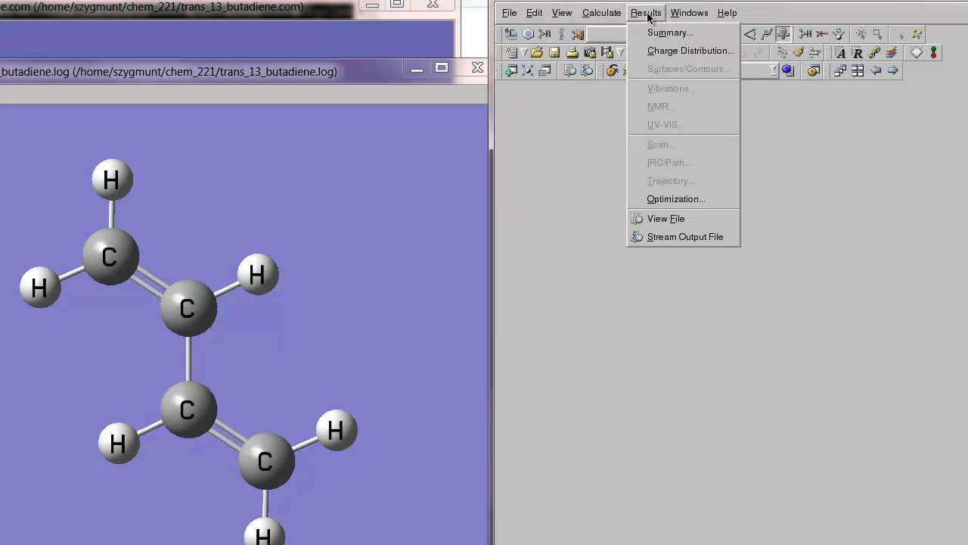
pyautogui.click(655, 33)
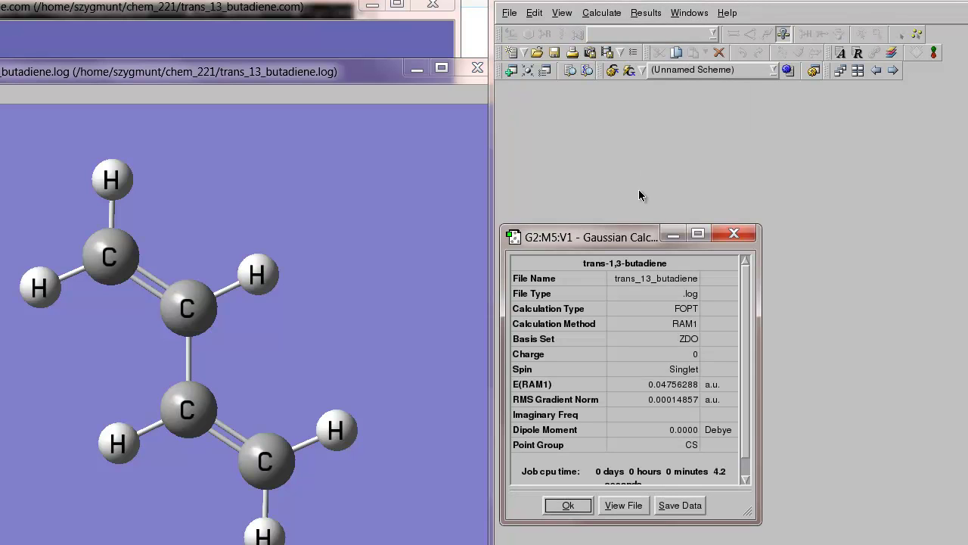
pyautogui.moveTo(621, 235); pyautogui.dragTo(614, 126)
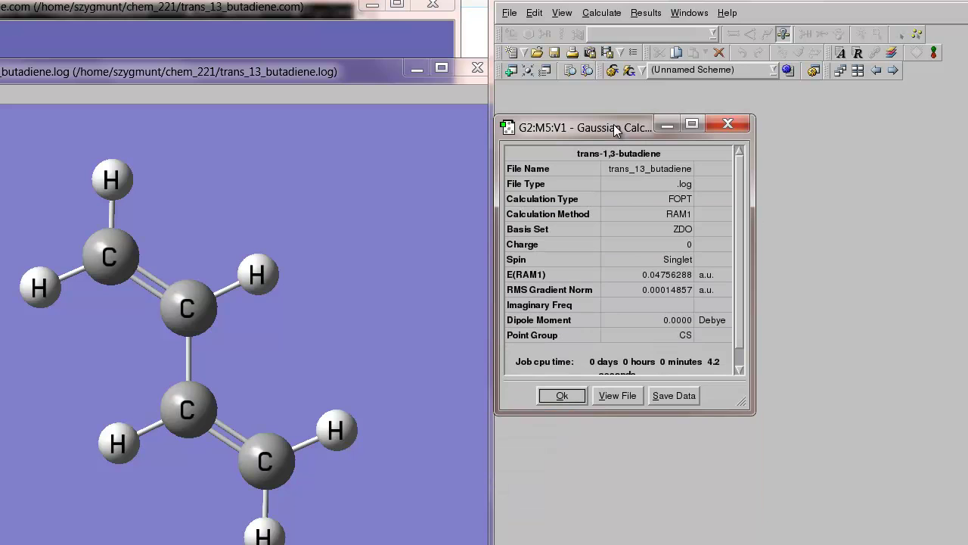
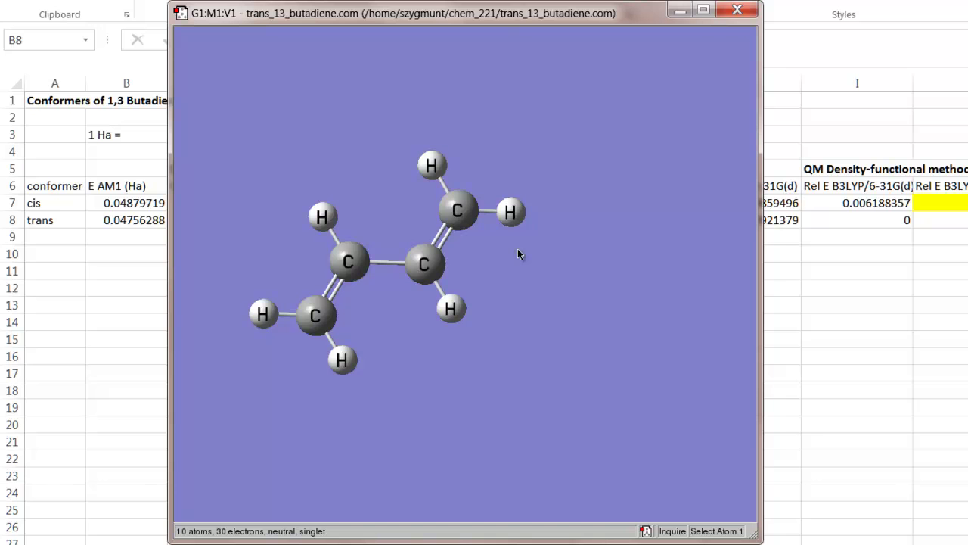
# - Set the dihedral angle along the four-carbon chain to 0, with atom 1's groups rotating and atom 4 fixed
pyautogui.moveTo(517, 248)
pyautogui.mouseDown()
pyautogui.moveTo(505, 207)
pyautogui.moveTo(509, 244)
pyautogui.mouseUp()
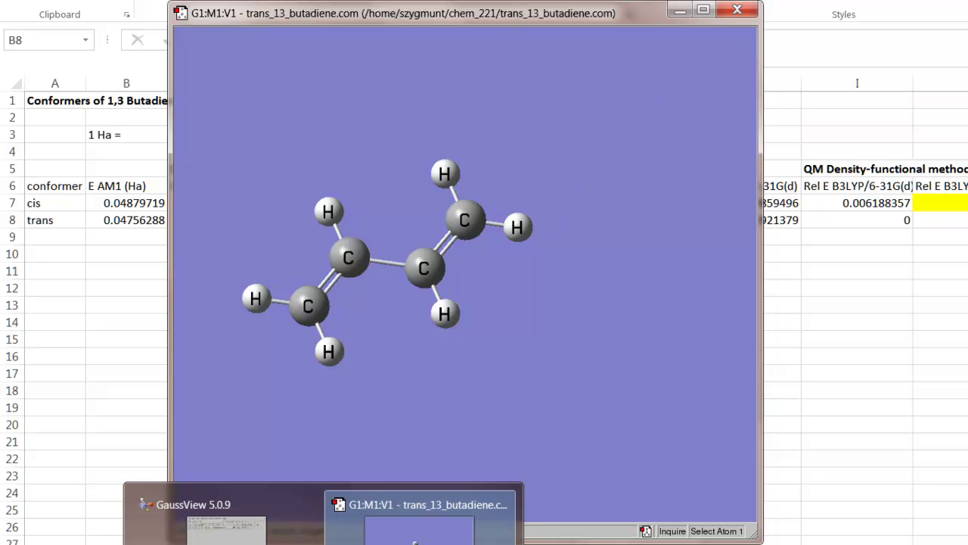
pyautogui.click(219, 522)
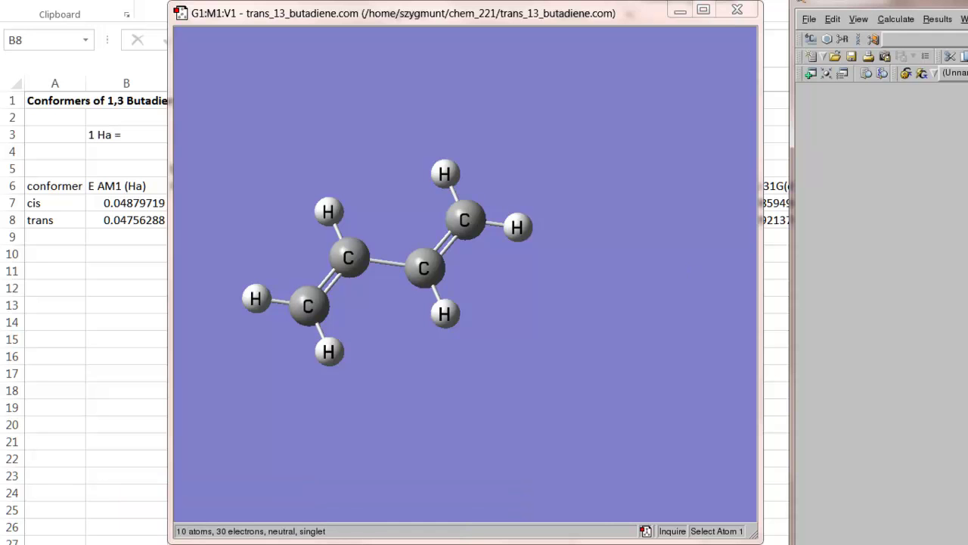
pyautogui.click(465, 220)
pyautogui.click(425, 269)
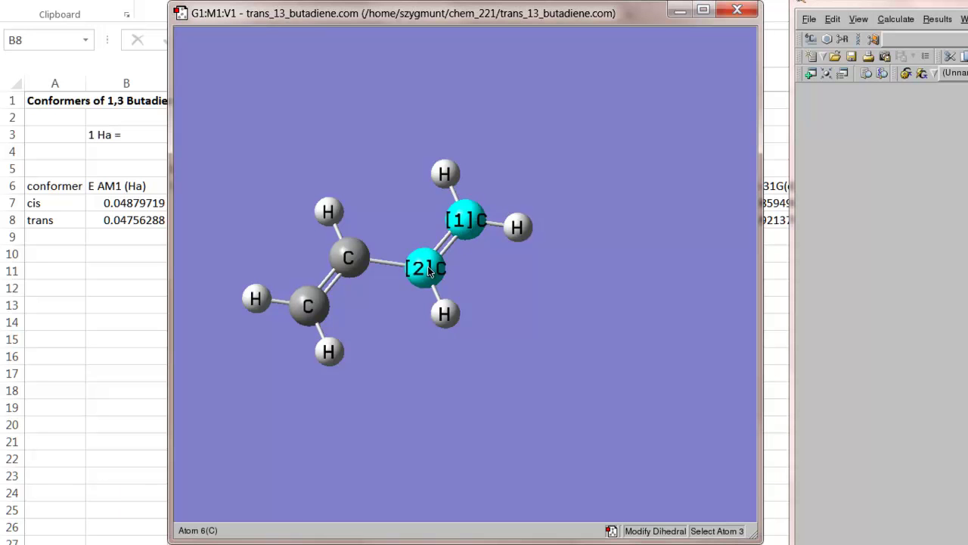
pyautogui.click(347, 257)
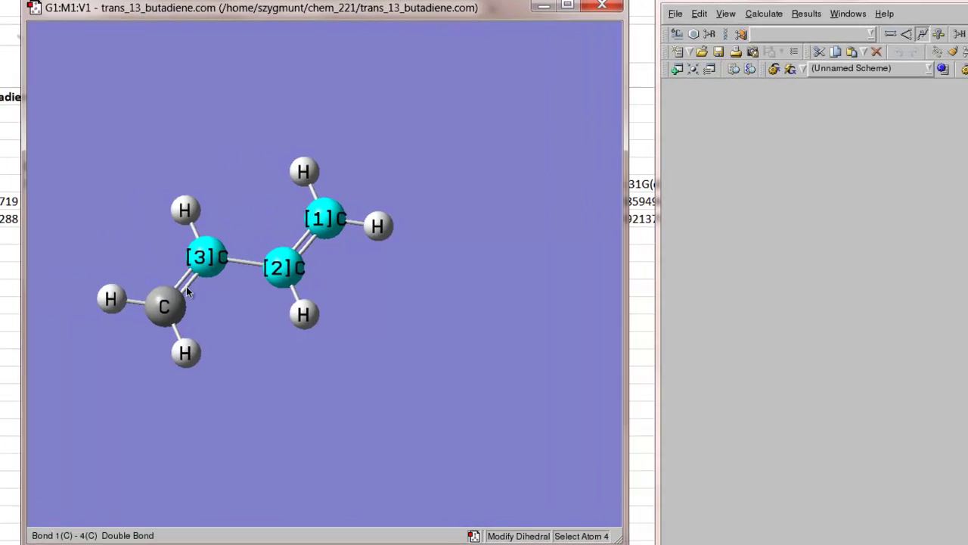
pyautogui.click(185, 289)
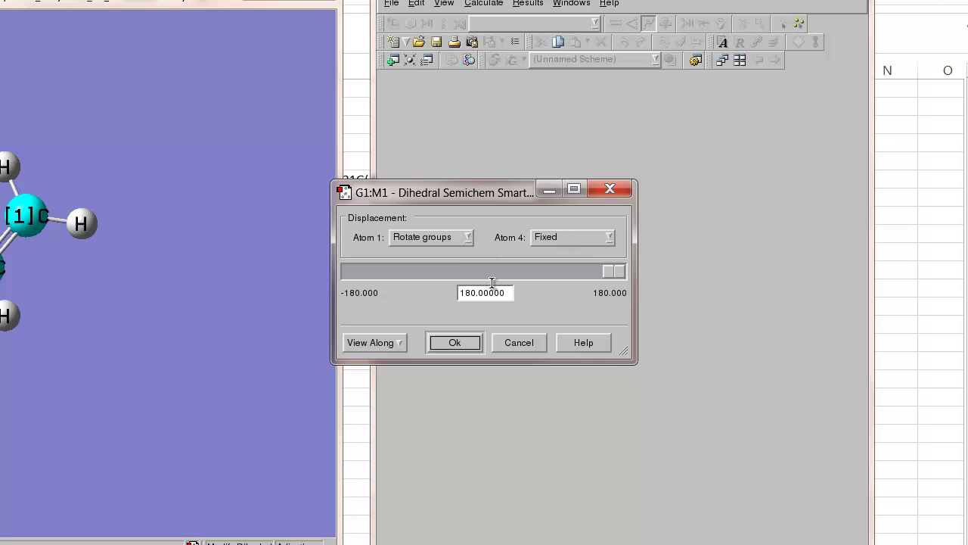
pyautogui.moveTo(604, 273); pyautogui.dragTo(474, 266)
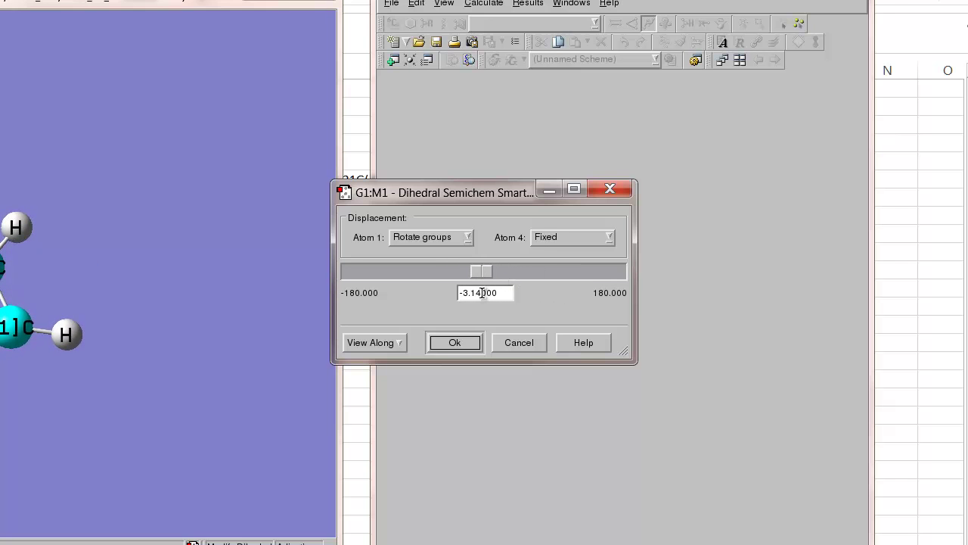
pyautogui.click(483, 293)
pyautogui.press('BackSpace')
pyautogui.press('BackSpace')
pyautogui.press('BackSpace')
pyautogui.press('BackSpace')
pyautogui.press('BackSpace')
pyautogui.write('0.')
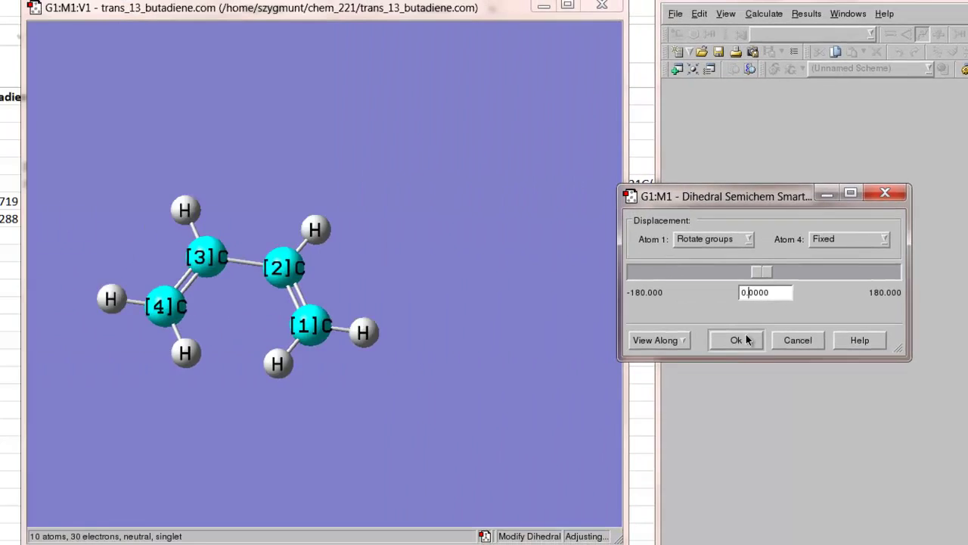
pyautogui.click(455, 342)
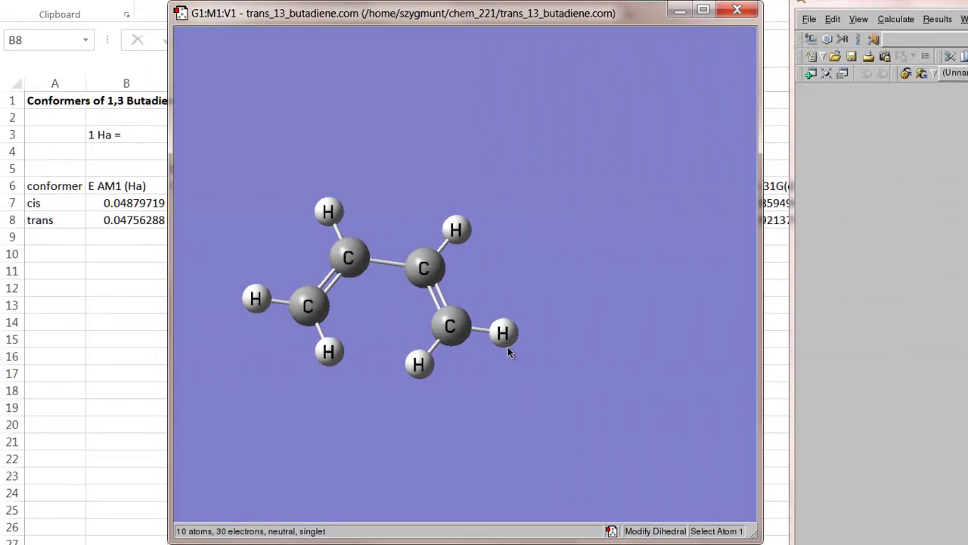
# - Retitle the Gaussian calculation "cis-1,3-butadiene" and check its optimization and semi-empirical AM1 settings
pyautogui.moveTo(508, 346); pyautogui.dragTo(546, 352)
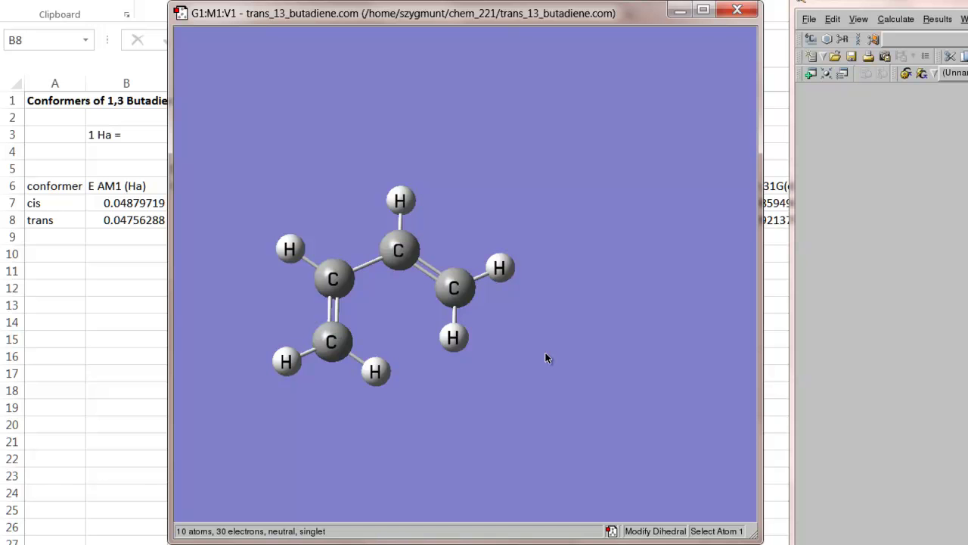
pyautogui.hotkey('alt', 'c')
pyautogui.press('Return')
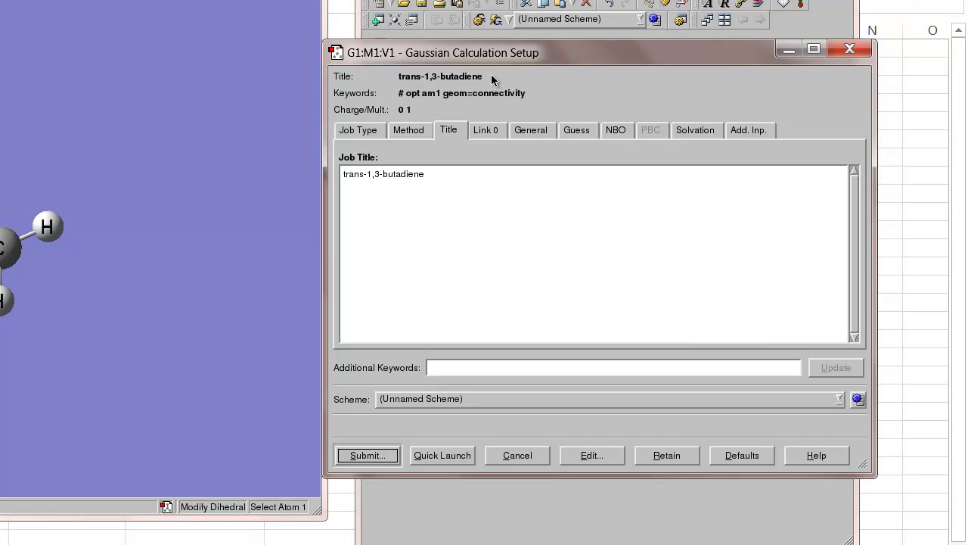
pyautogui.click(364, 174)
pyautogui.press('BackSpace')
pyautogui.press('BackSpace')
pyautogui.press('BackSpace')
pyautogui.press('BackSpace')
pyautogui.press('BackSpace')
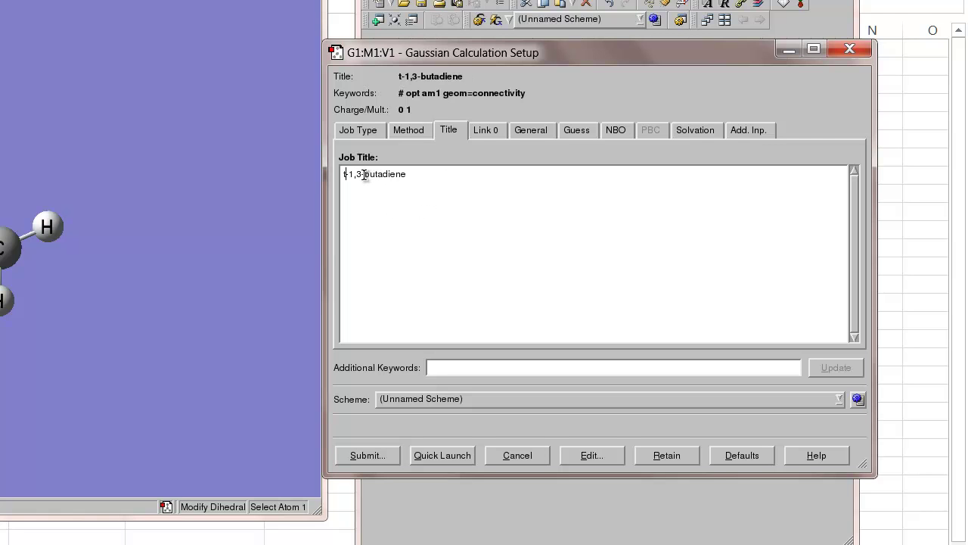
pyautogui.write('cis')
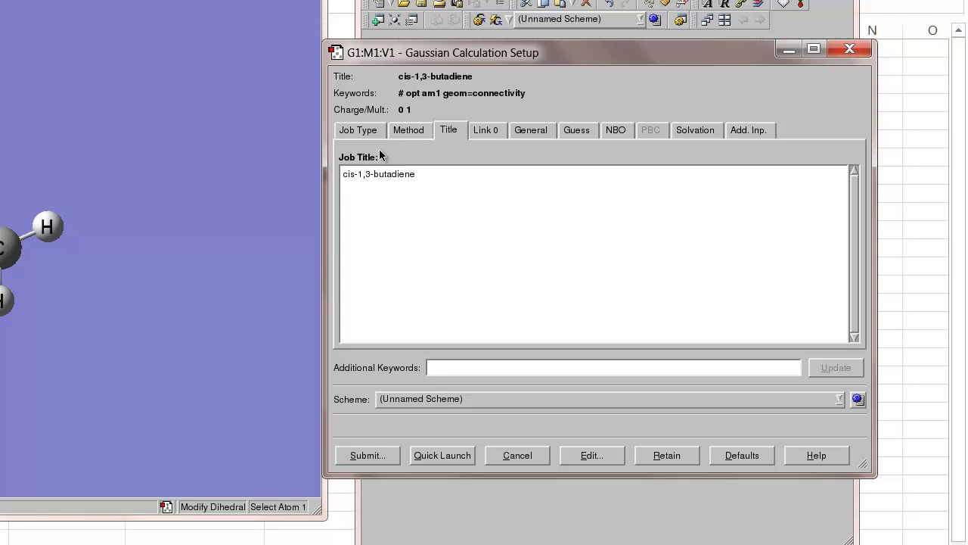
pyautogui.click(361, 132)
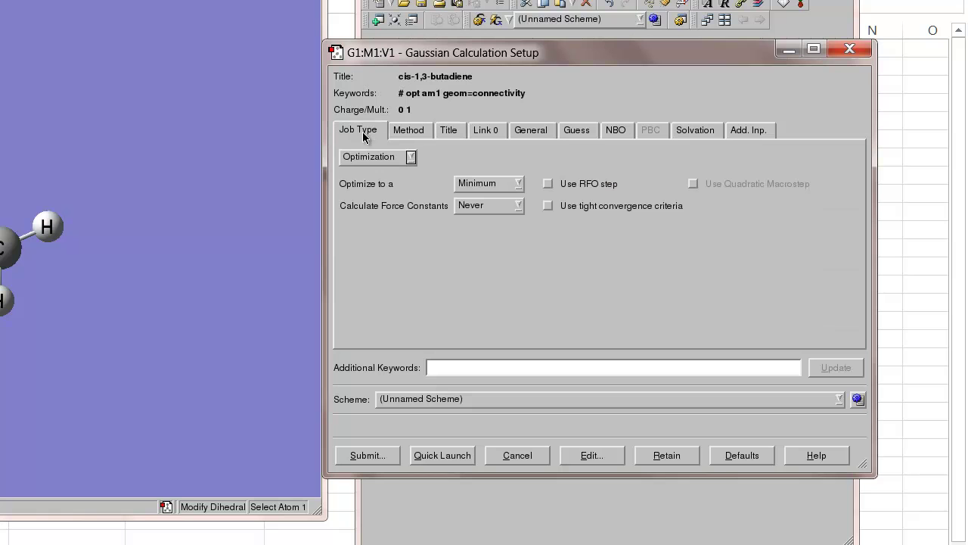
pyautogui.click(422, 135)
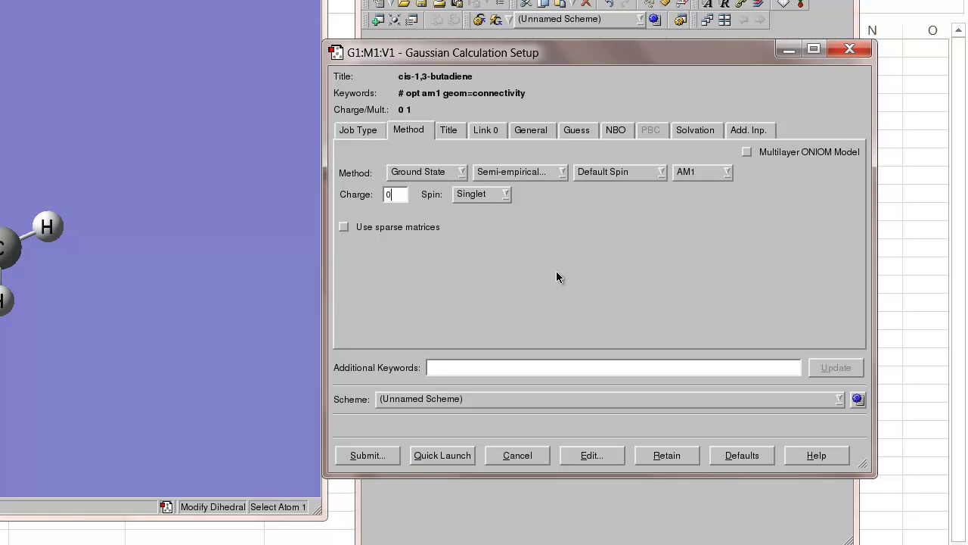
# - Save the input file over the existing cis_13_butadiene.com in the chem_221 folder and submit the job to Gaussian
pyautogui.click(379, 455)
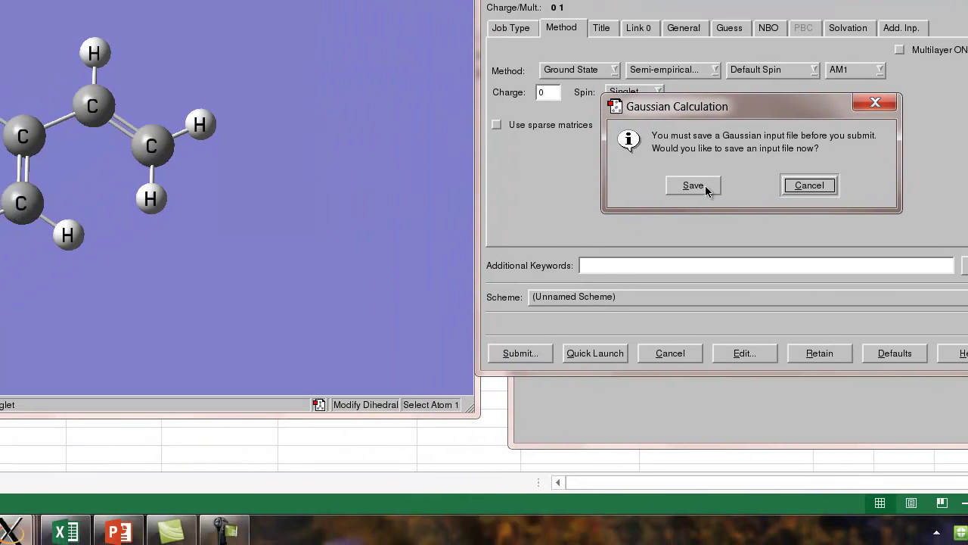
pyautogui.click(577, 268)
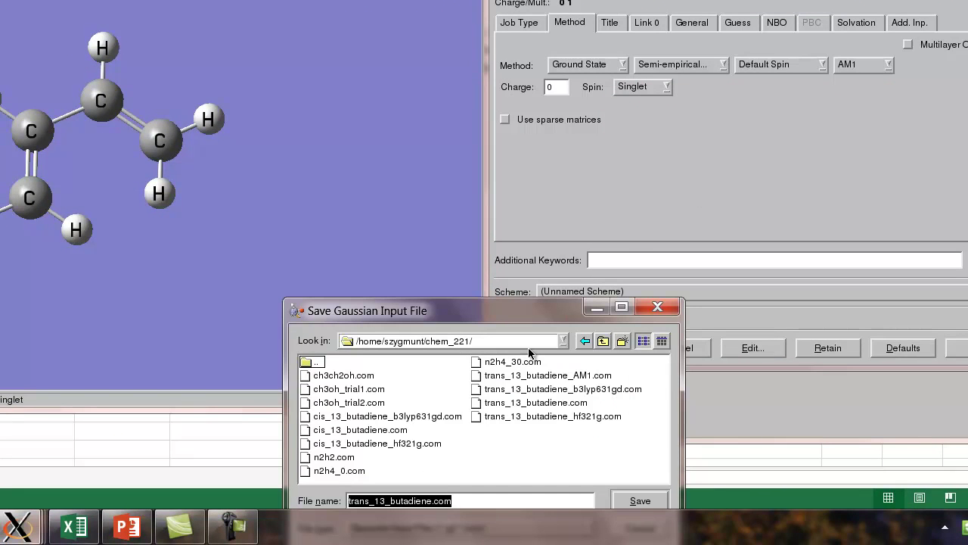
pyautogui.click(394, 430)
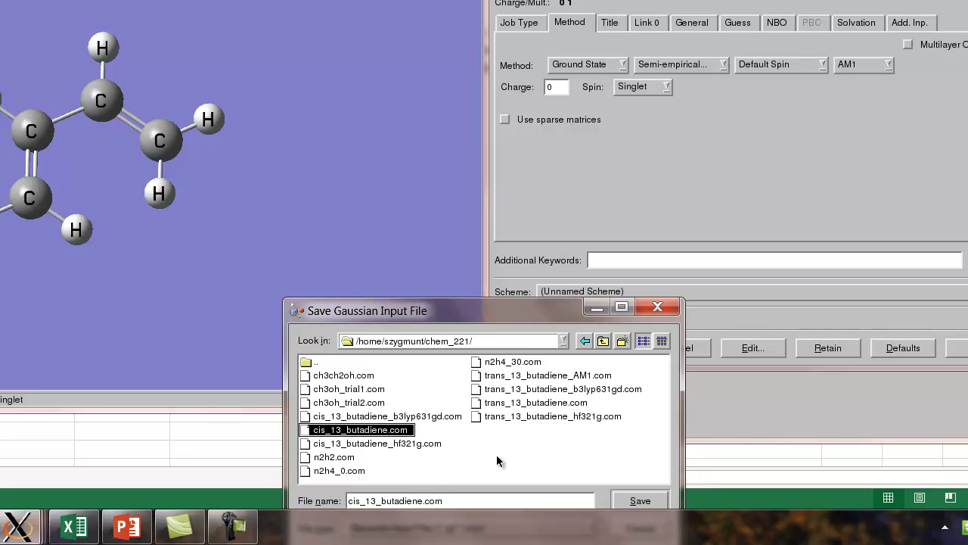
pyautogui.click(629, 501)
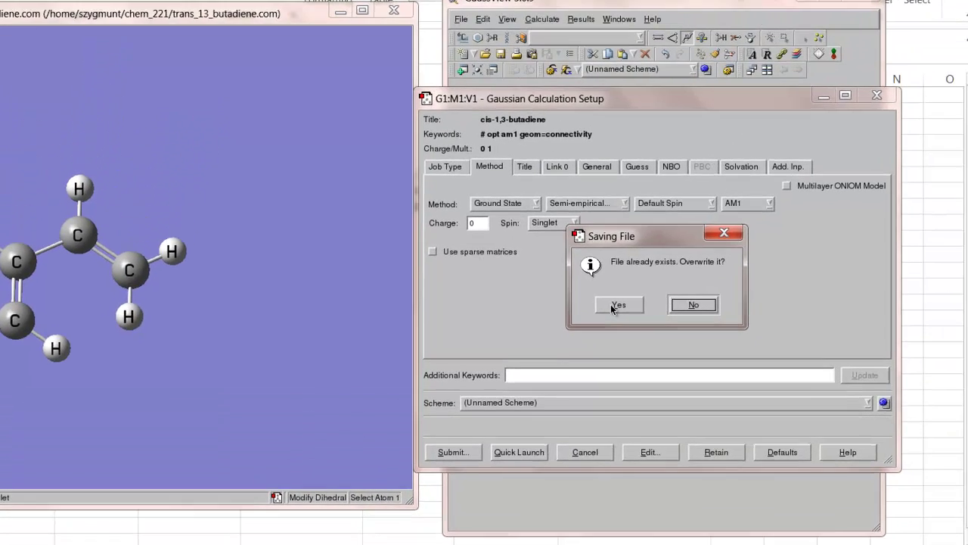
pyautogui.click(717, 179)
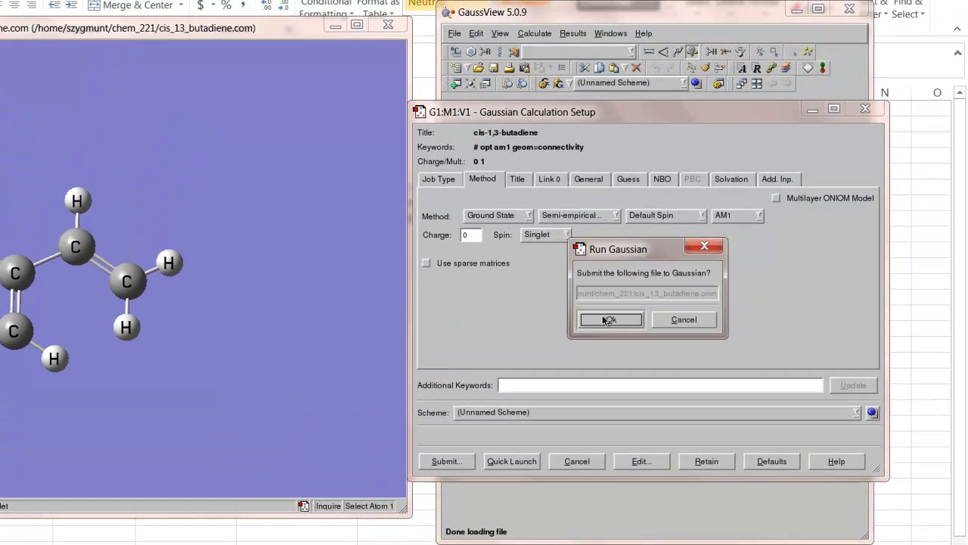
pyautogui.click(605, 319)
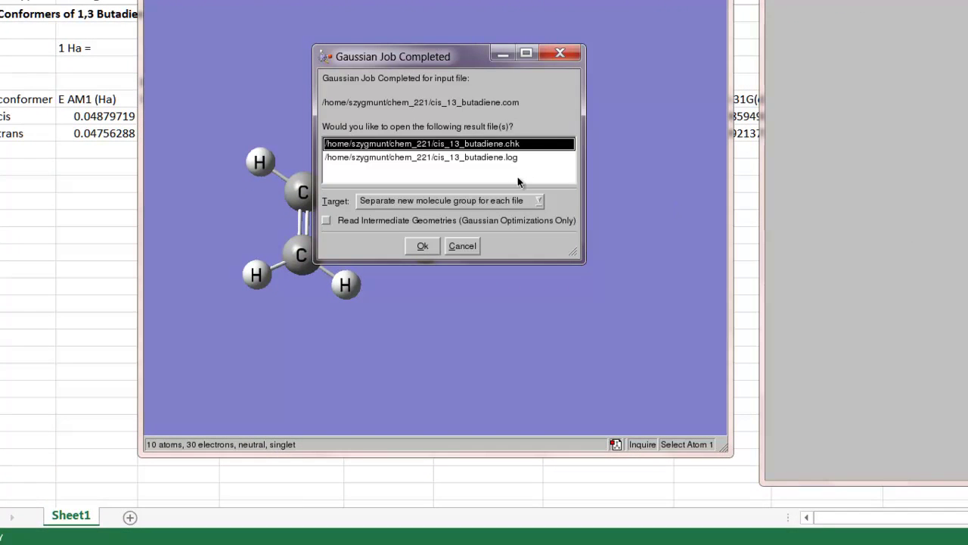
# - Open the result file cis_13_butadiene.log with its intermediate geometries and step through them to geometry 6
pyautogui.click(493, 158)
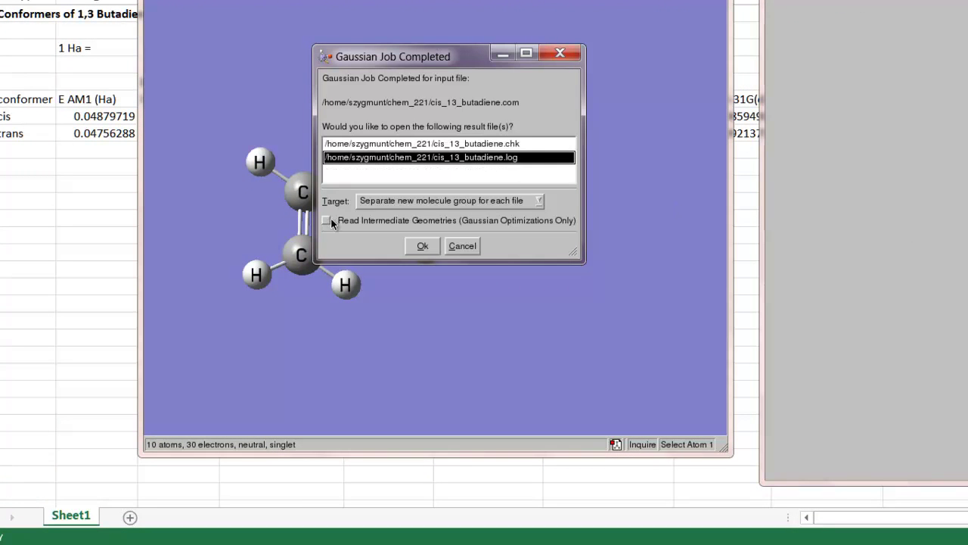
pyautogui.click(422, 247)
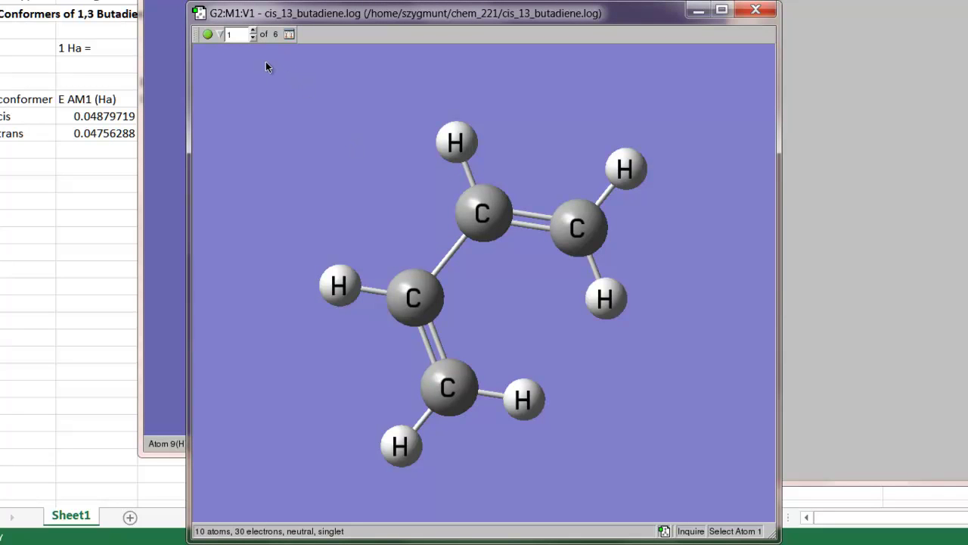
pyautogui.click(254, 31)
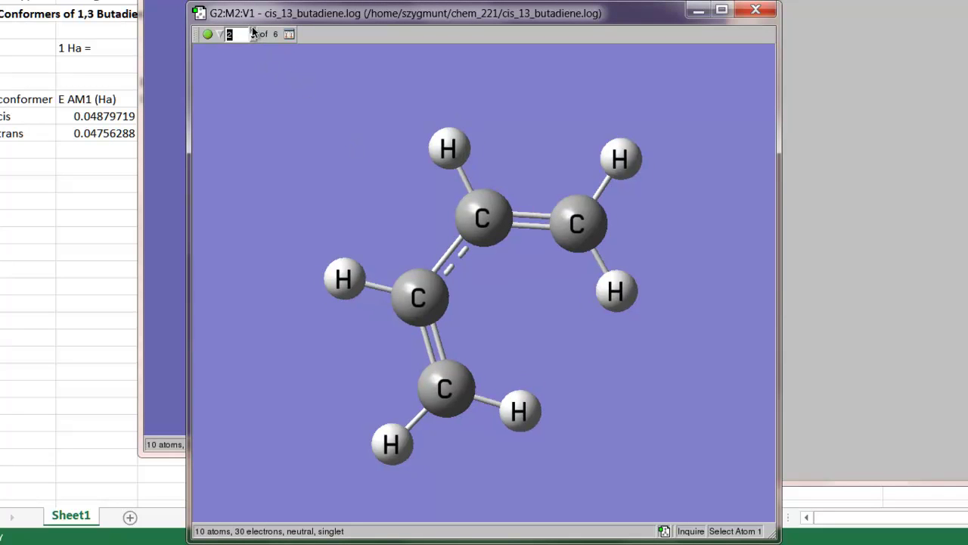
pyautogui.click(255, 31)
pyautogui.click(254, 31)
pyautogui.click(254, 31)
pyautogui.click(254, 32)
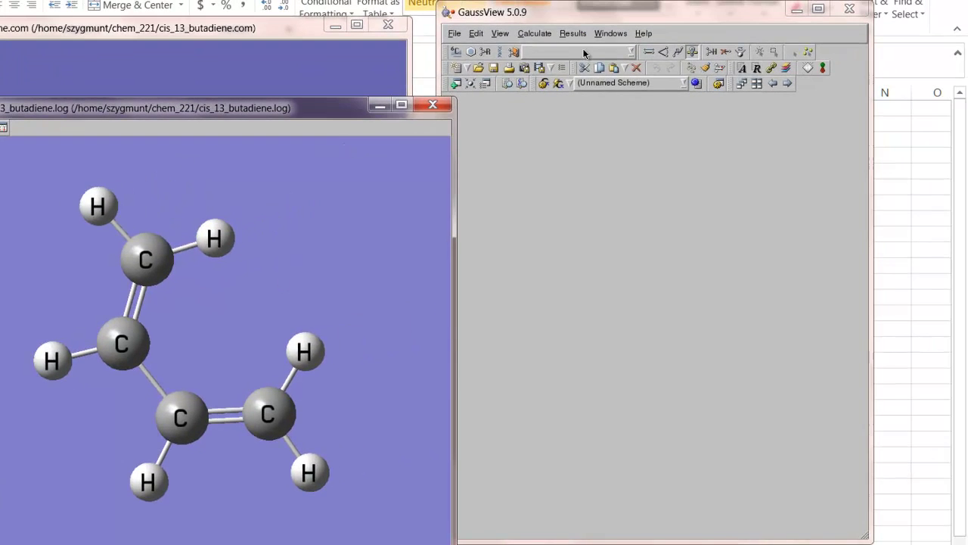
# - Display the calculation results summary for the final cis-1,3-butadiene geometry and move the summary window higher for reading
pyautogui.click(639, 16)
pyautogui.click(587, 51)
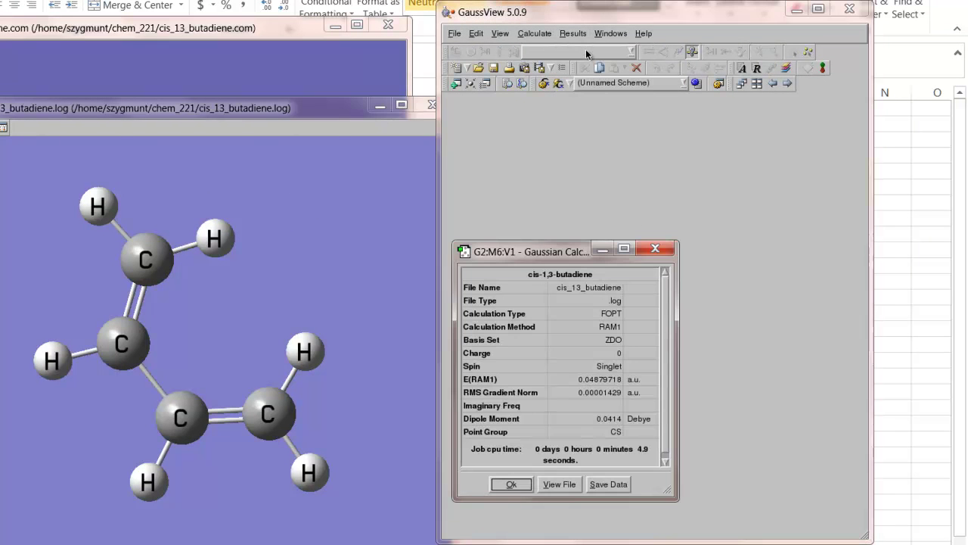
pyautogui.moveTo(551, 252); pyautogui.dragTo(538, 128)
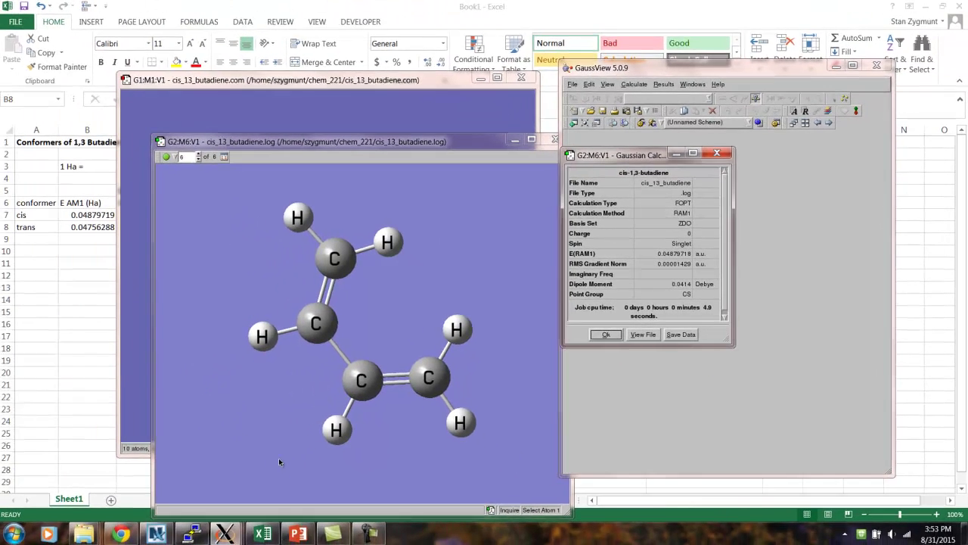
# - Switch to the Excel workbook and examine the cis AM1 energy, the hartree-to-kcal/mol conversion and the relative AM1 energy formulas
pyautogui.click(267, 534)
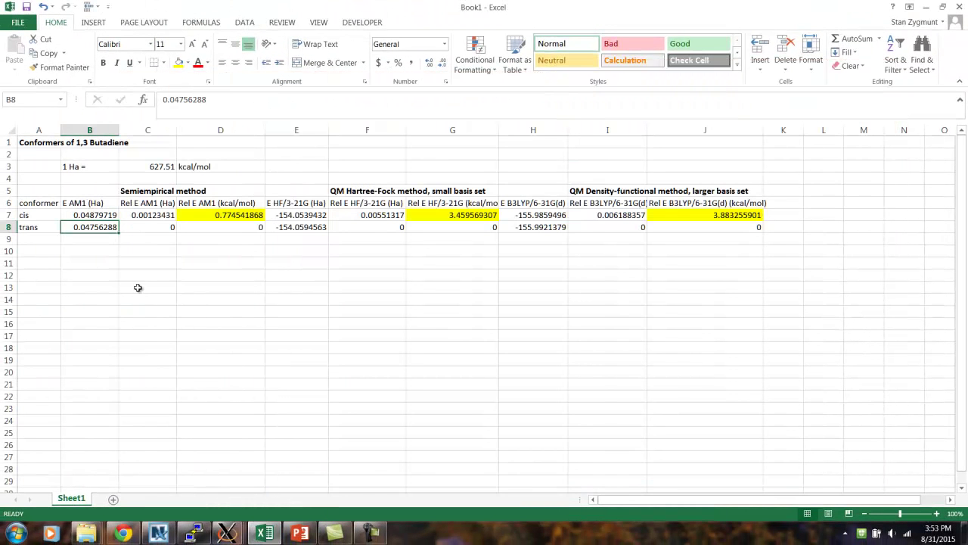
pyautogui.click(95, 217)
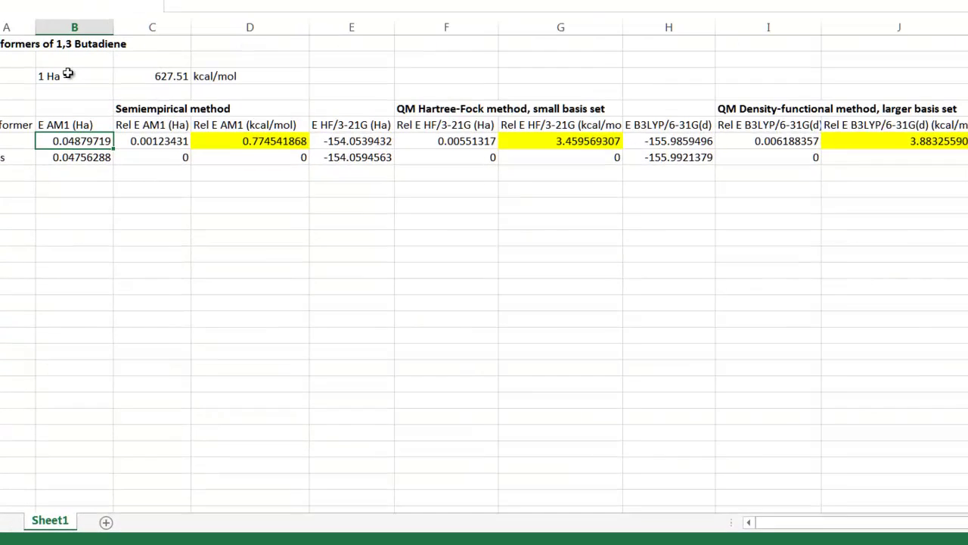
pyautogui.click(68, 74)
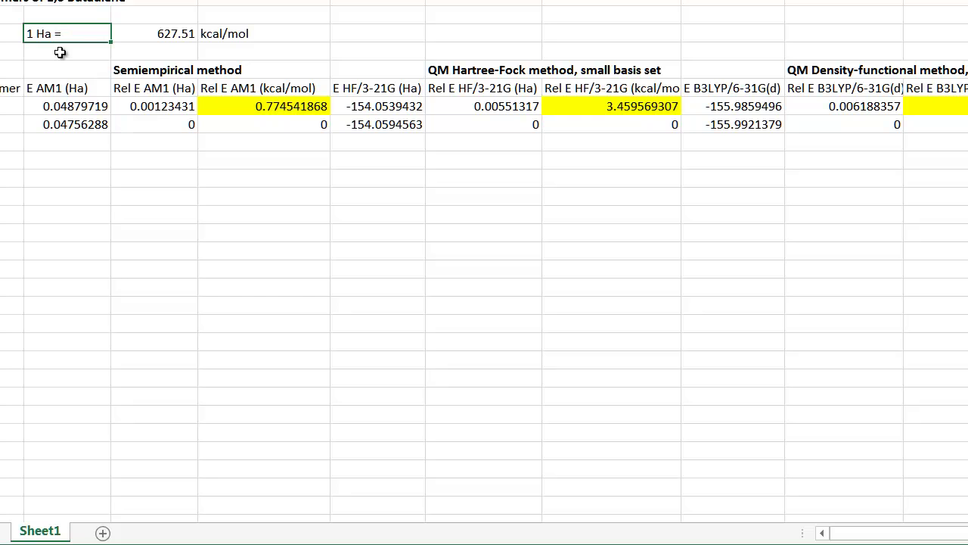
pyautogui.press('Right')
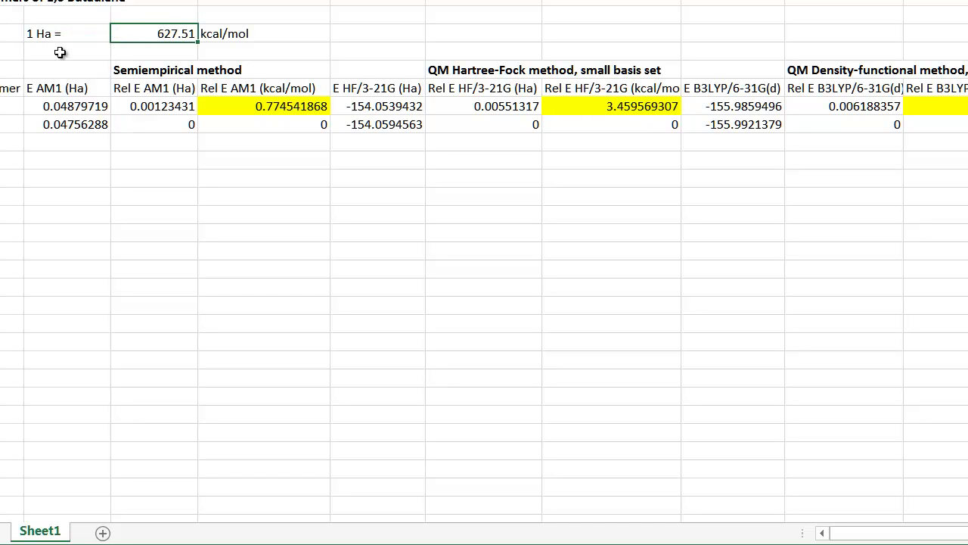
pyautogui.press('Right')
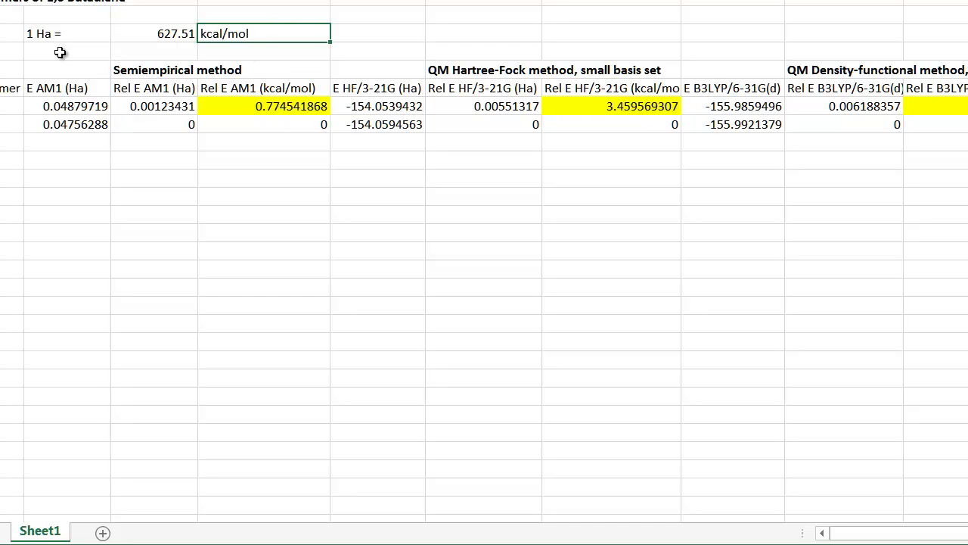
pyautogui.press('Left')
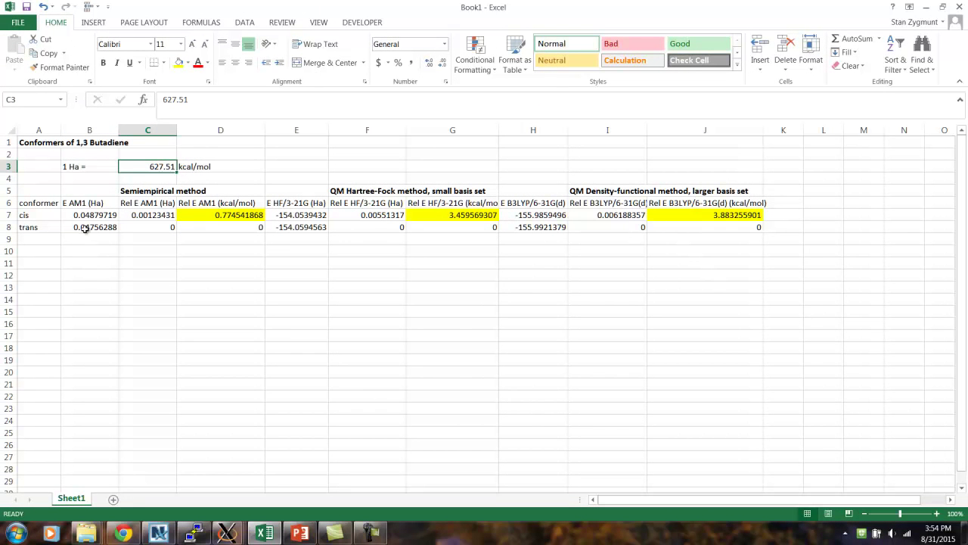
pyautogui.click(150, 227)
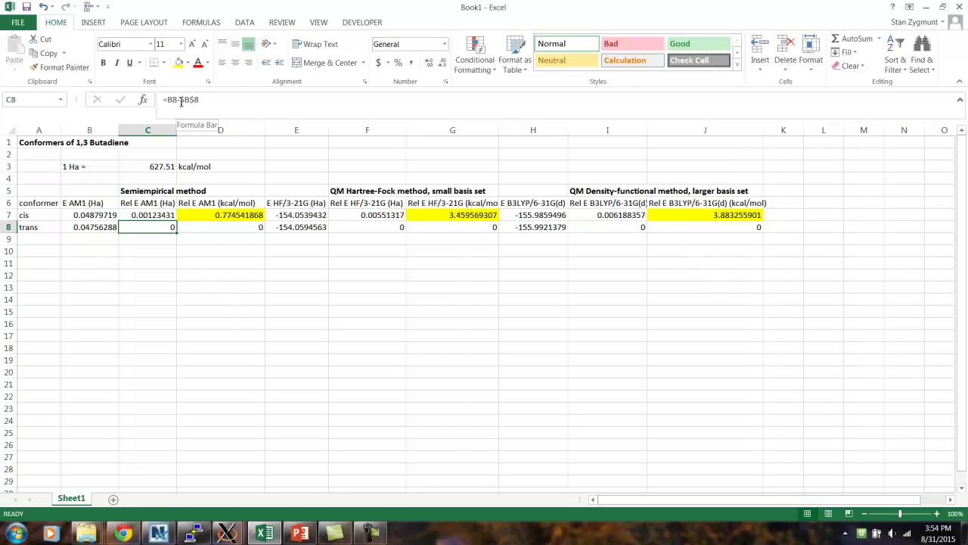
pyautogui.click(143, 215)
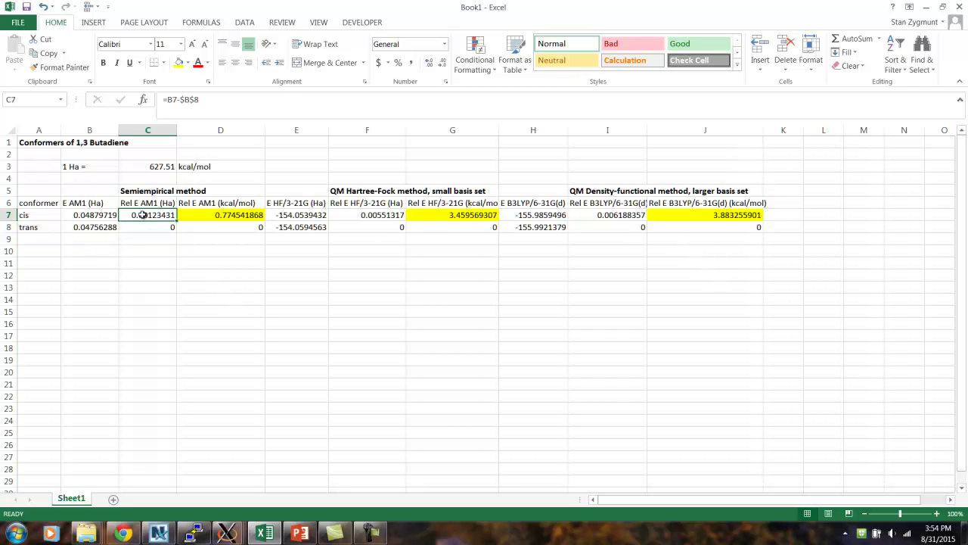
# - Clear the cis relative AM1 energy in C7 and refill it with the formula copied from the trans cell C8
pyautogui.press('Delete')
pyautogui.click(147, 227)
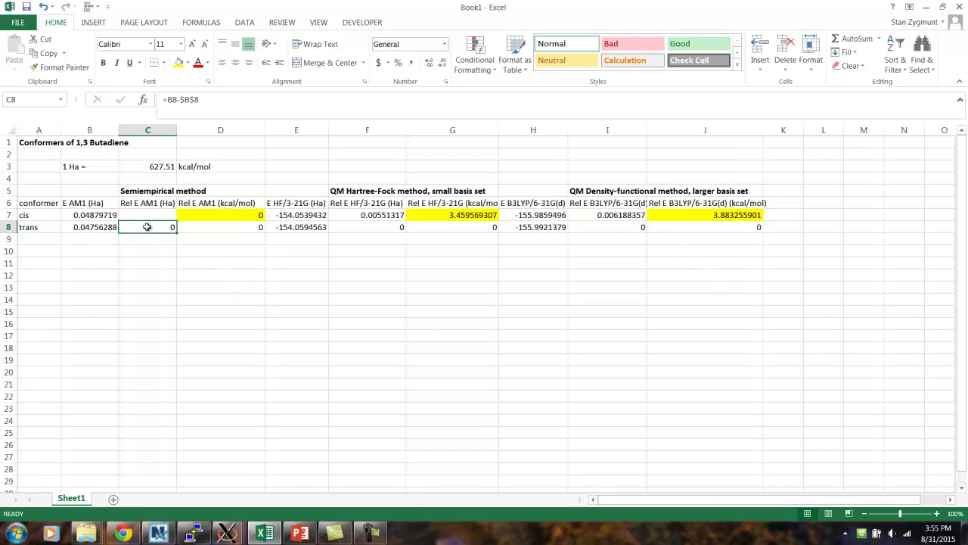
pyautogui.hotkey('ctrl', 'c')
pyautogui.press('Up')
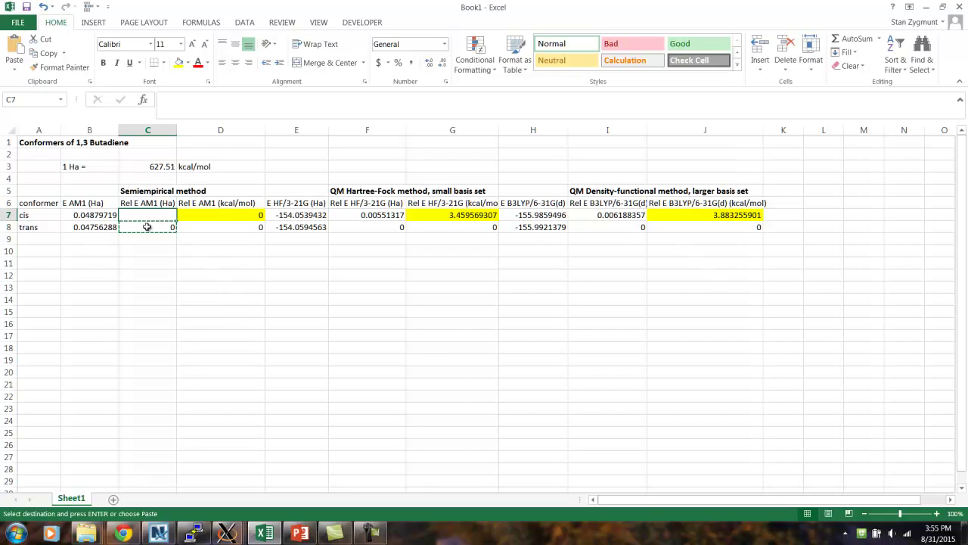
pyautogui.hotkey('ctrl', 'v')
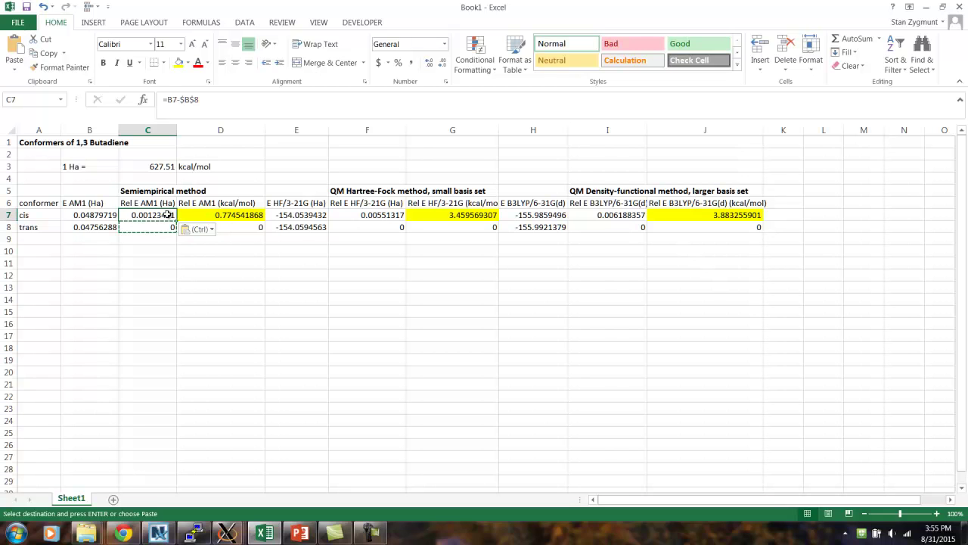
# - Copy the kcal/mol conversion formula for the cis relative AM1 energy from D7 into the trans cell D8
pyautogui.press('Down')
pyautogui.press('Up')
pyautogui.press('Right')
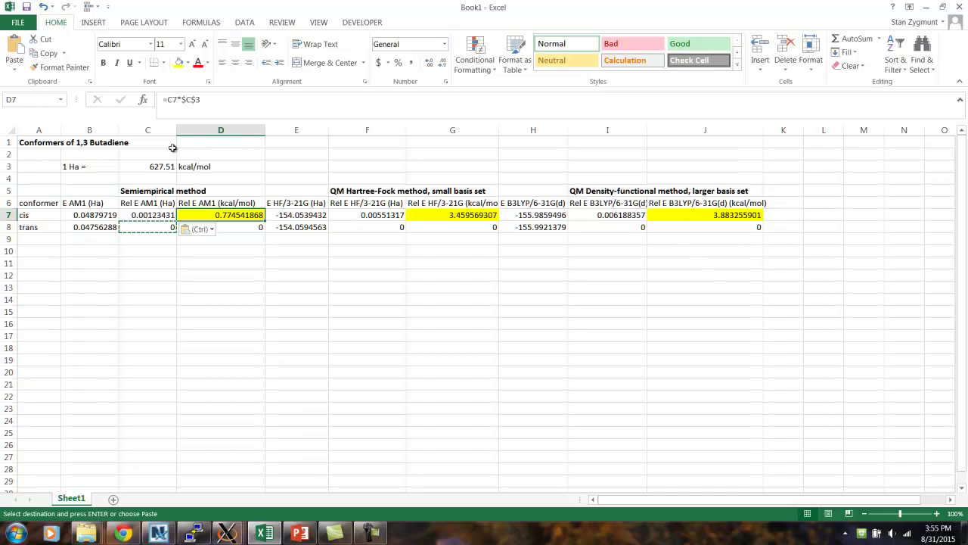
pyautogui.click(229, 227)
pyautogui.press('Escape')
pyautogui.click(229, 216)
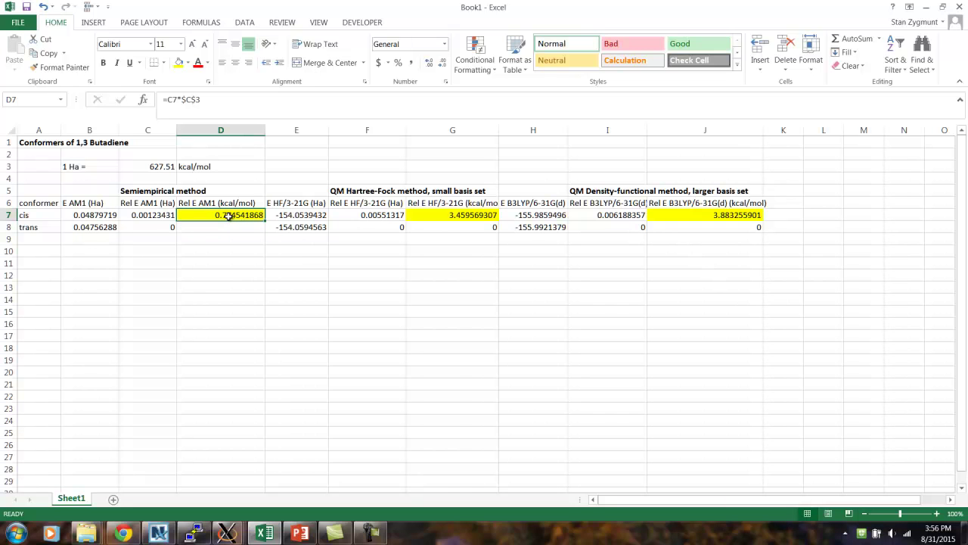
pyautogui.hotkey('ctrl', 'c')
pyautogui.press('Down')
pyautogui.hotkey('ctrl', 'v')
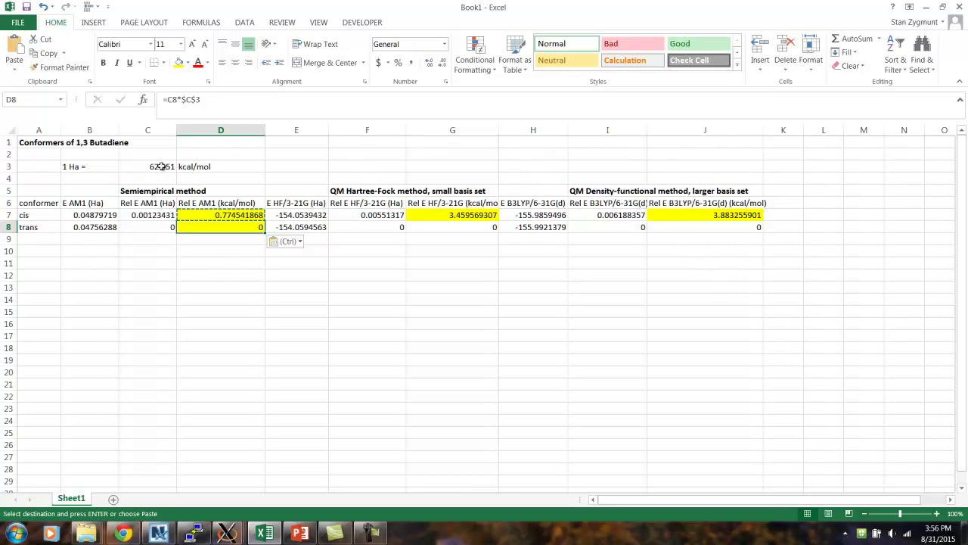
# - Remove the yellow fill from the trans relative AM1 energy cell D8
pyautogui.click(218, 239)
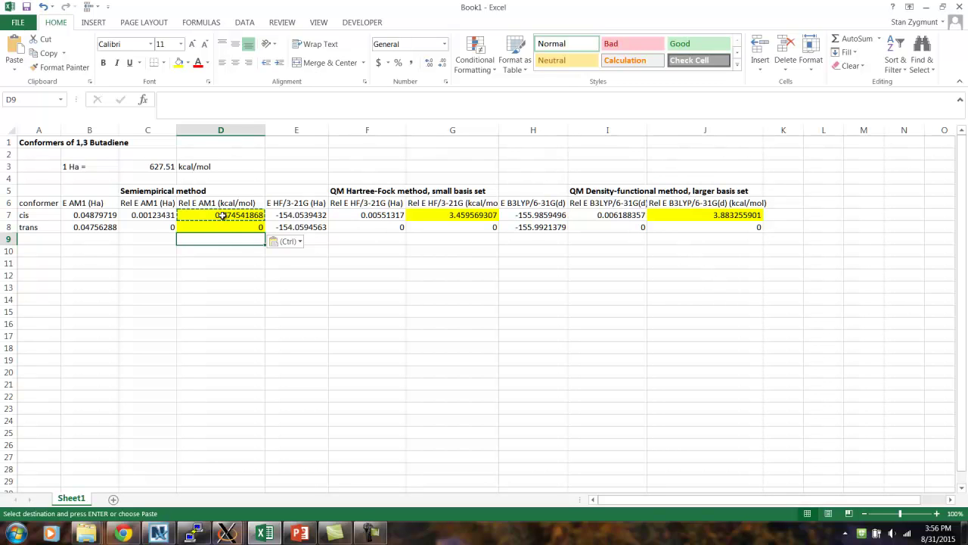
pyautogui.click(222, 226)
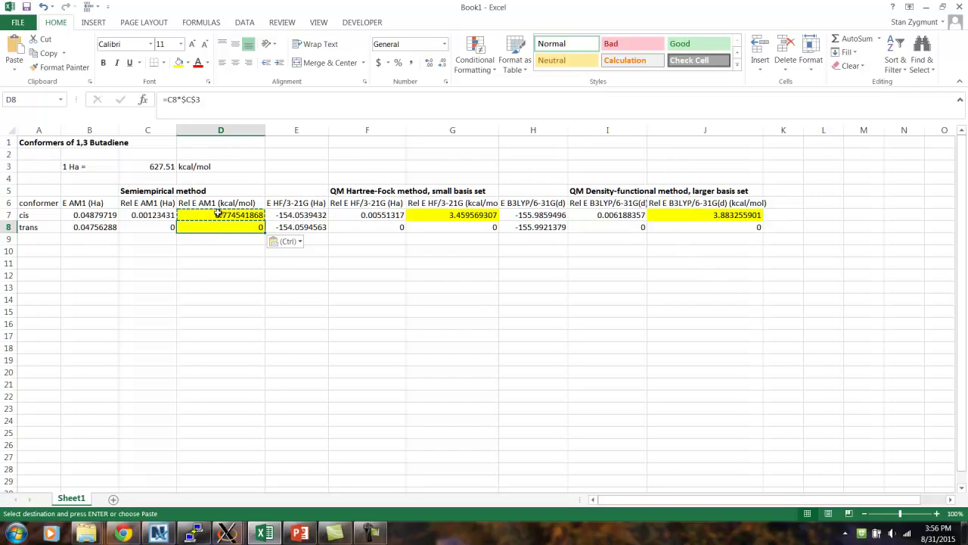
pyautogui.click(187, 63)
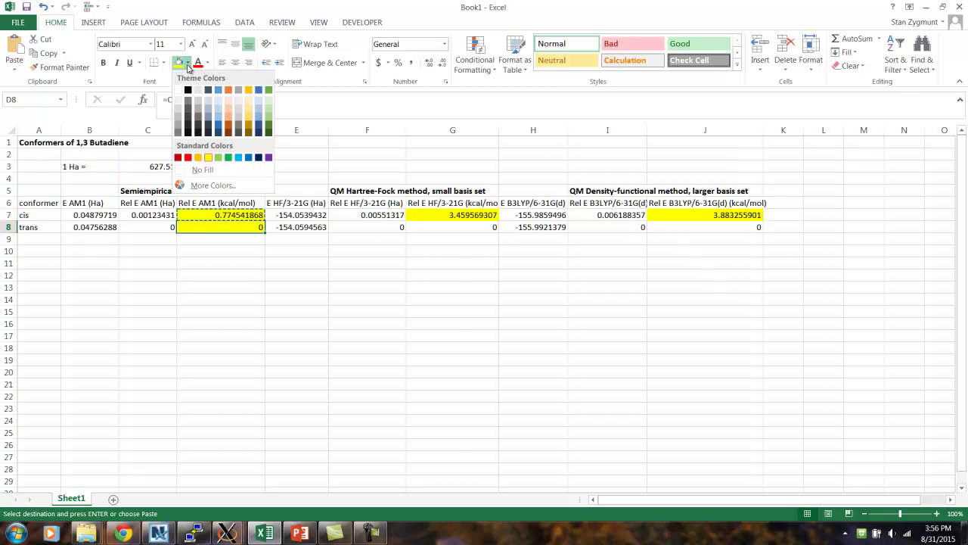
pyautogui.click(189, 168)
pyautogui.click(190, 287)
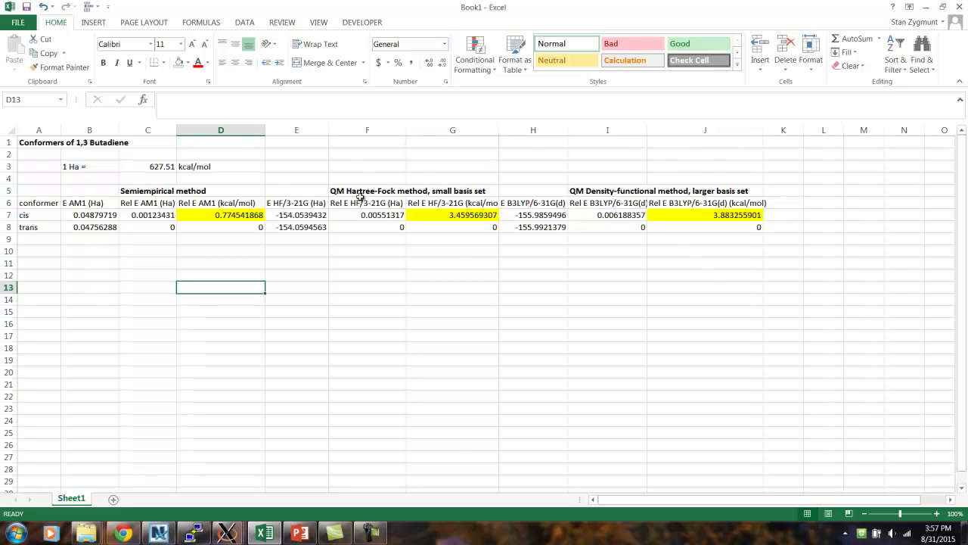
# - Examine the cis and trans HF/3-21G energies and the cis relative HF/3-21G energy in hartree and kcal/mol
pyautogui.rightClick(306, 218)
pyautogui.press('Escape')
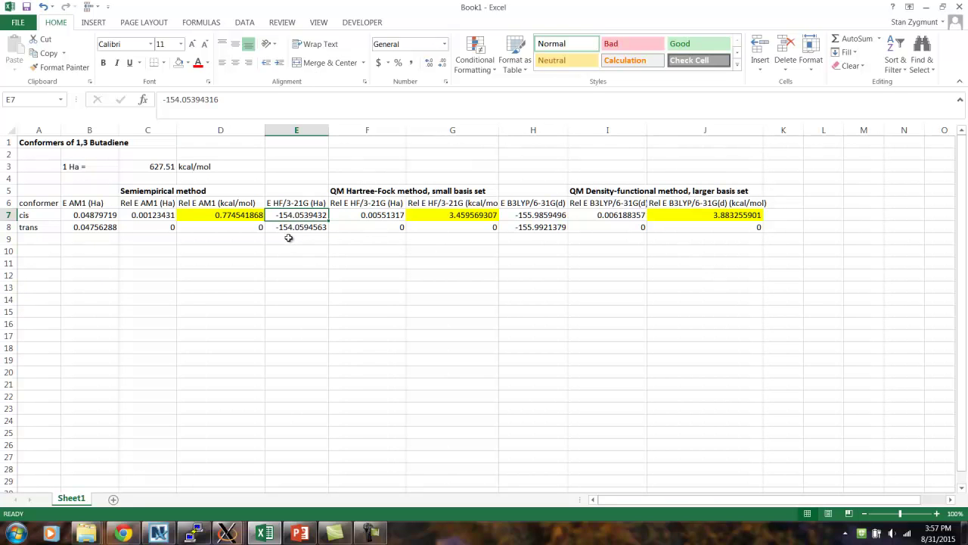
pyautogui.press('Left')
pyautogui.press('Left')
pyautogui.press('Right')
pyautogui.press('Right')
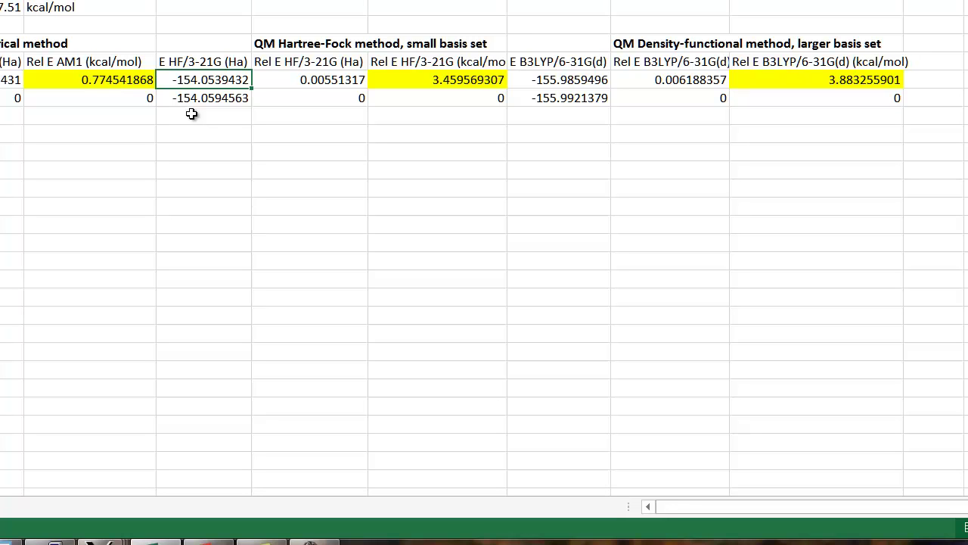
pyautogui.press('Down')
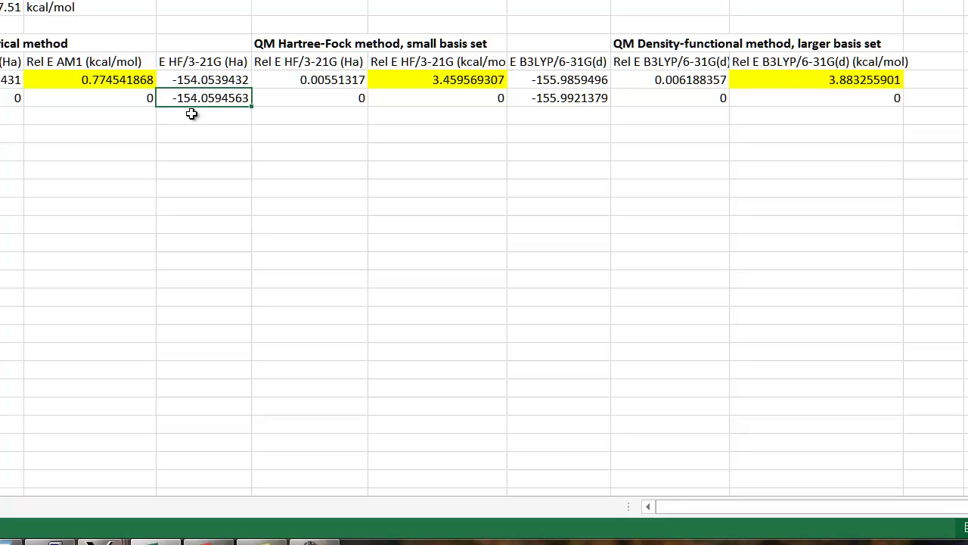
pyautogui.press('Up')
pyautogui.press('Down')
pyautogui.press('Up')
pyautogui.press('Right')
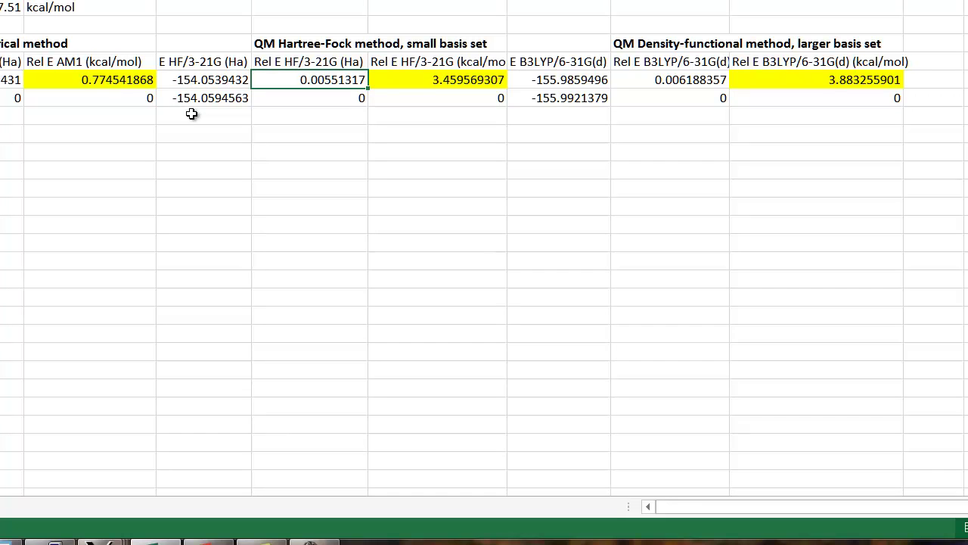
pyautogui.press('Right')
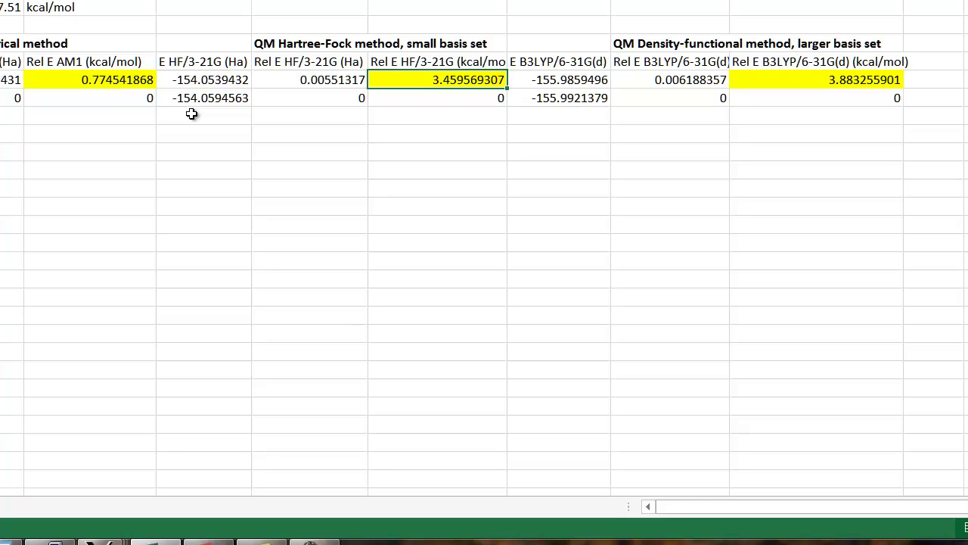
# - Compare the cis relative AM1 energy in kcal/mol with the cis relative HF/3-21G energy
pyautogui.press('Left')
pyautogui.press('Left')
pyautogui.press('Left')
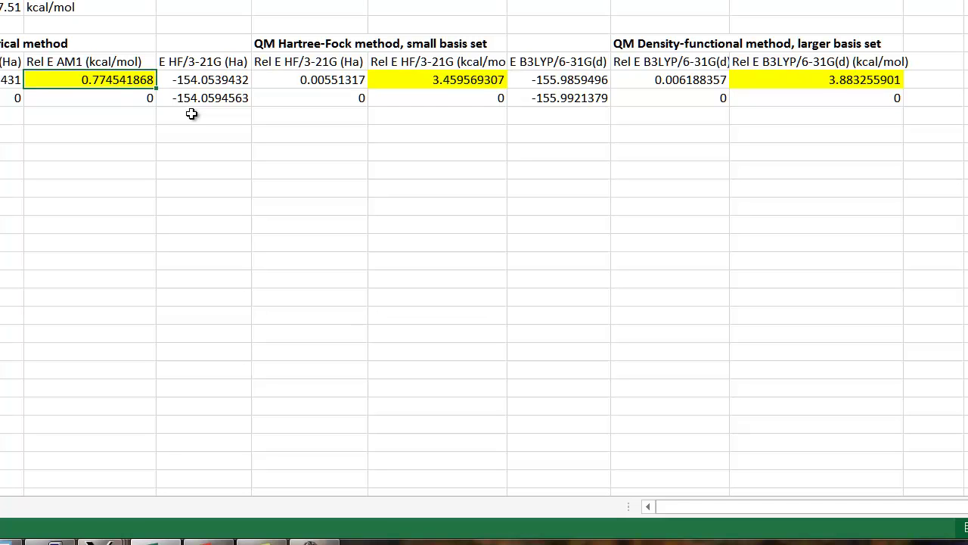
pyautogui.press('Right')
pyautogui.press('Right')
pyautogui.press('Right')
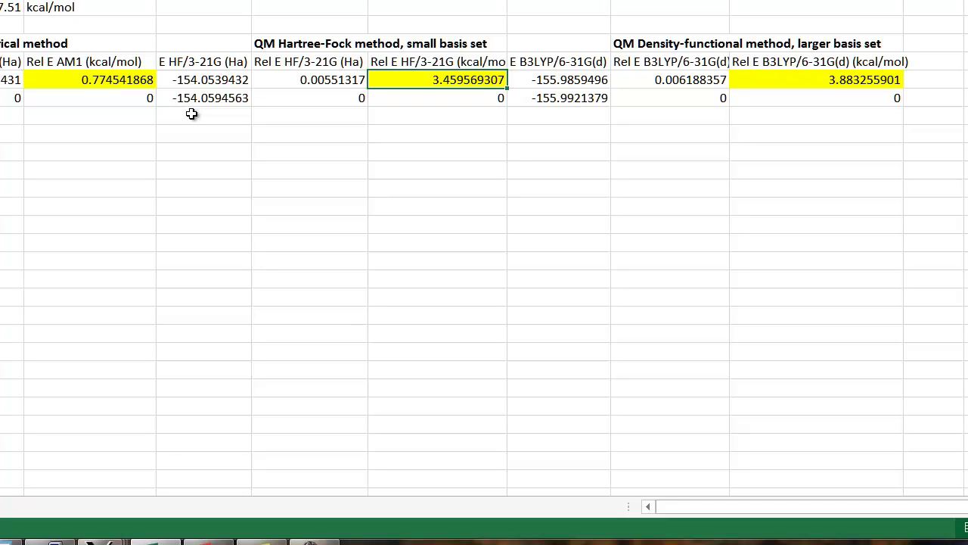
# - Compare the cis relative B3LYP/6-31G(d) energy in kcal/mol with the cis relative HF/3-21G energy
pyautogui.press('Right')
pyautogui.press('Right')
pyautogui.press('Right')
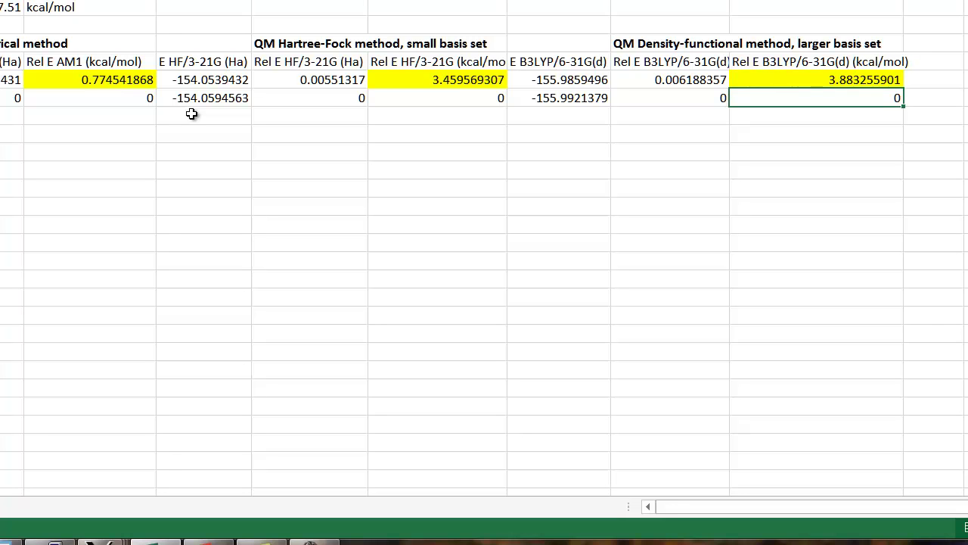
pyautogui.press('Left')
pyautogui.press('Left')
pyautogui.press('Left')
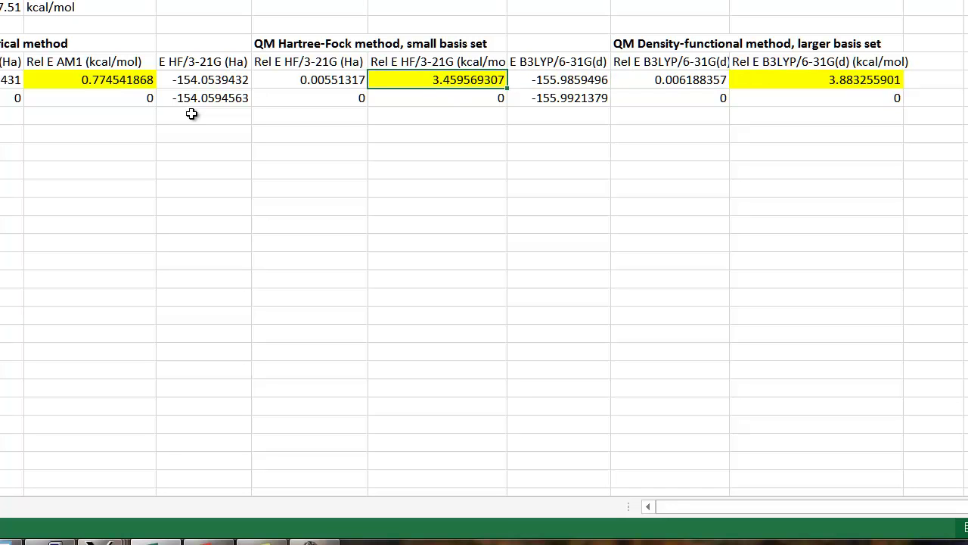
pyautogui.press('Right')
pyautogui.press('Right')
pyautogui.press('Right')
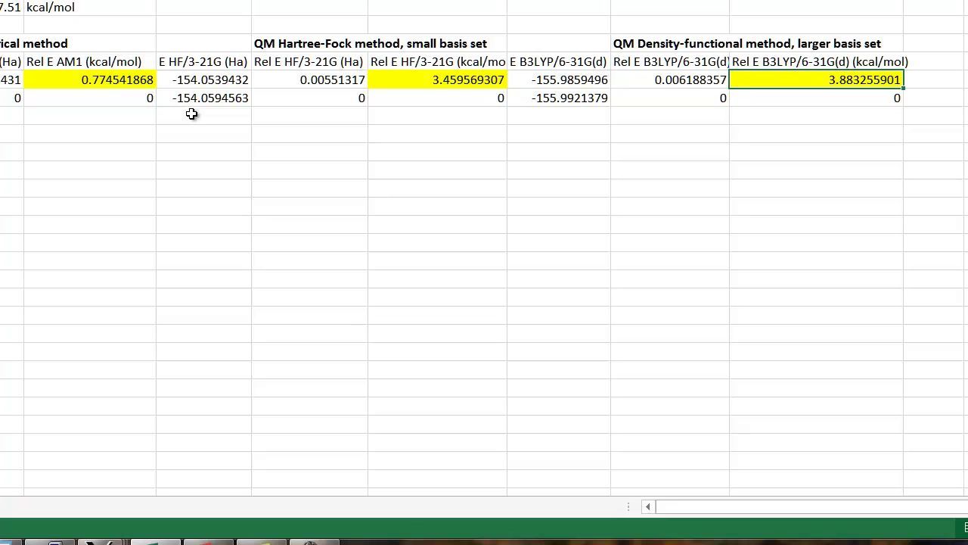